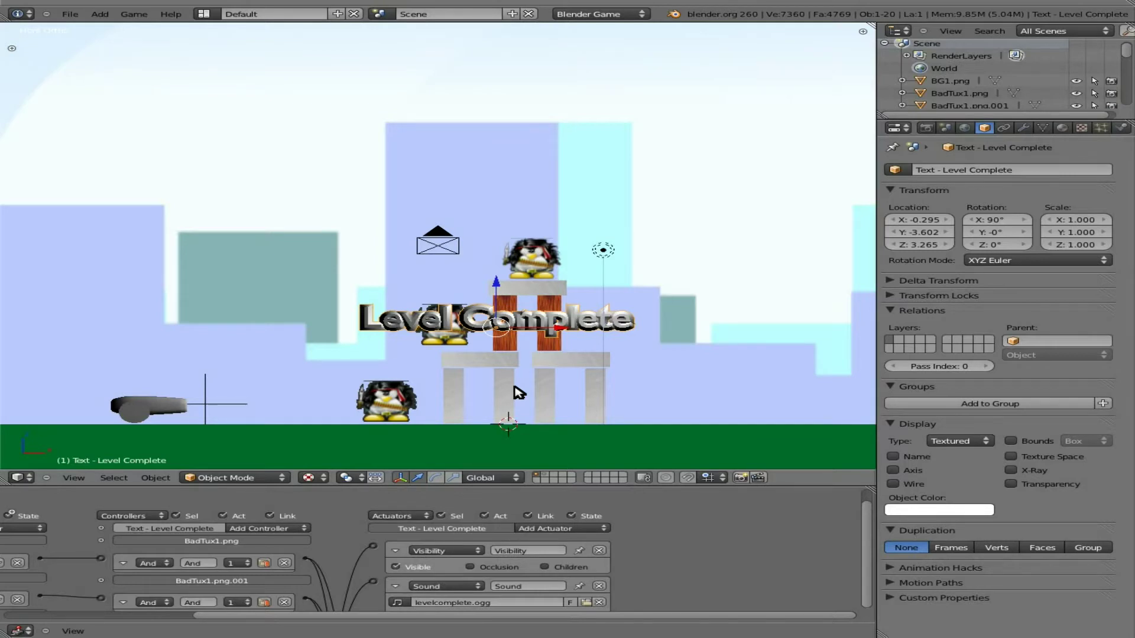
# Show the big-penguin layer and enable the Import Images as Planes add-on in User Preferences
pyautogui.click(548, 476)
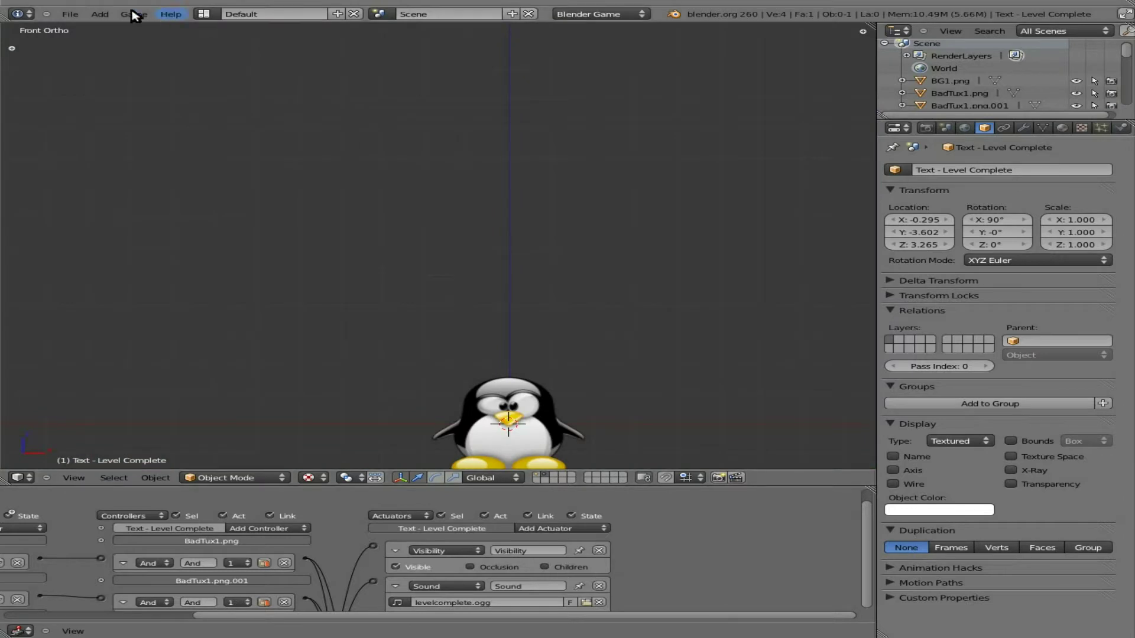
pyautogui.click(71, 14)
pyautogui.click(126, 137)
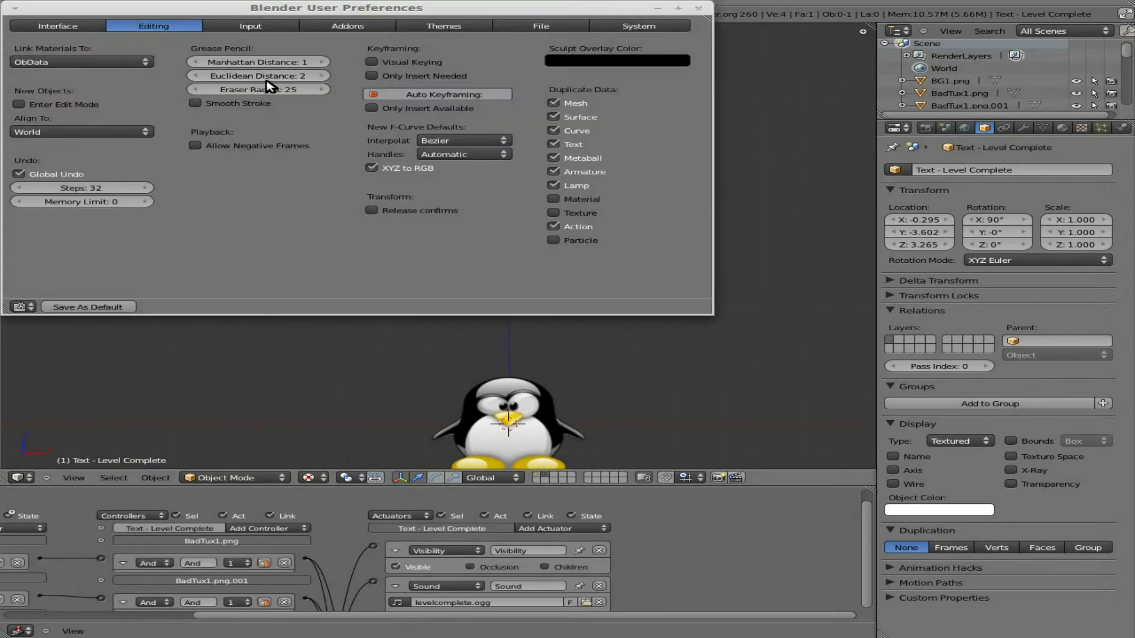
pyautogui.click(348, 26)
pyautogui.click(123, 46)
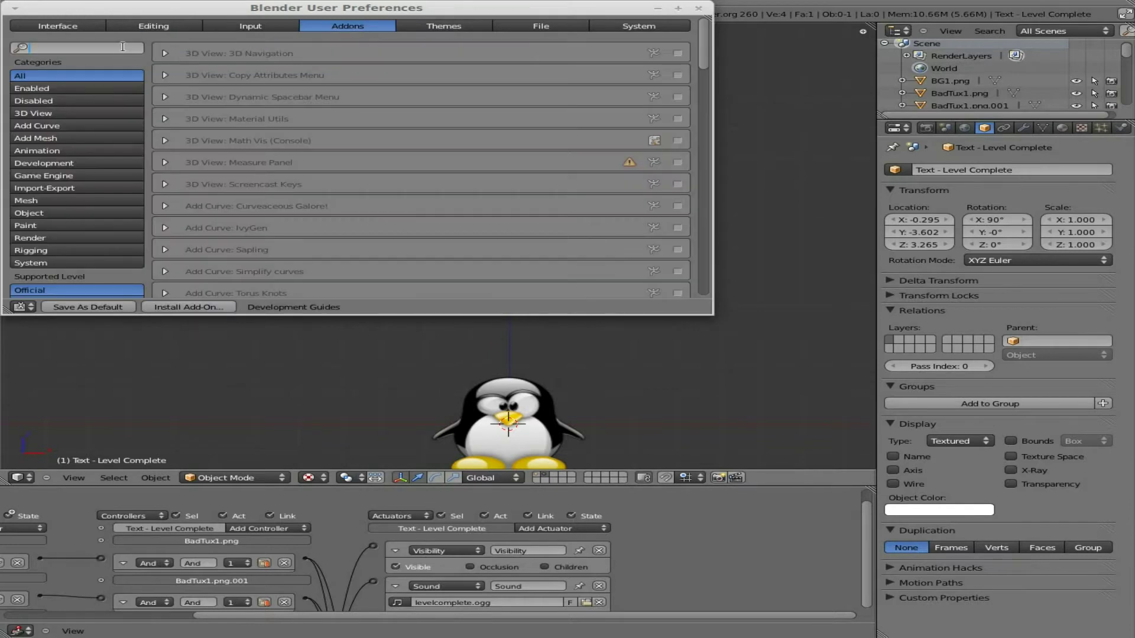
pyautogui.write('plane')
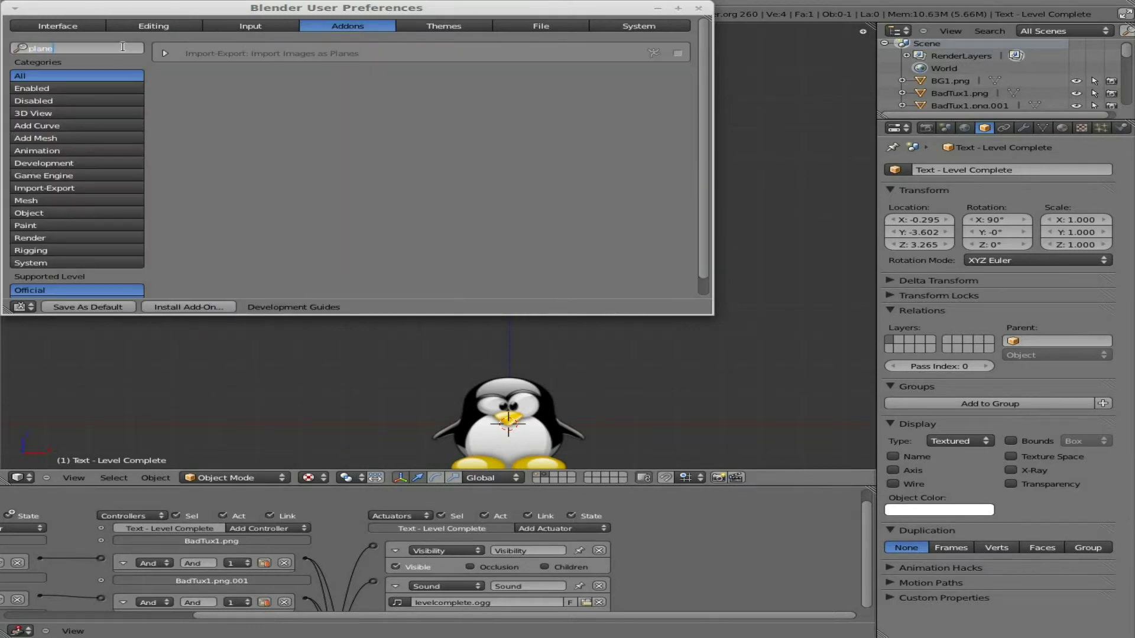
pyautogui.press('Return')
pyautogui.click(677, 54)
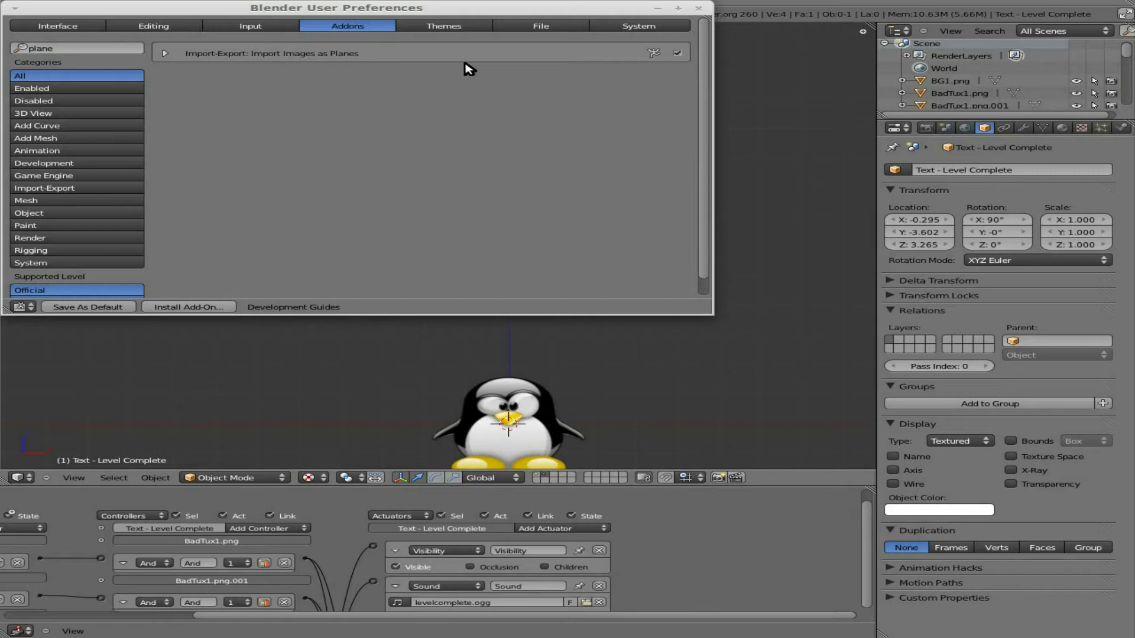
pyautogui.click(698, 8)
pyautogui.press('space')
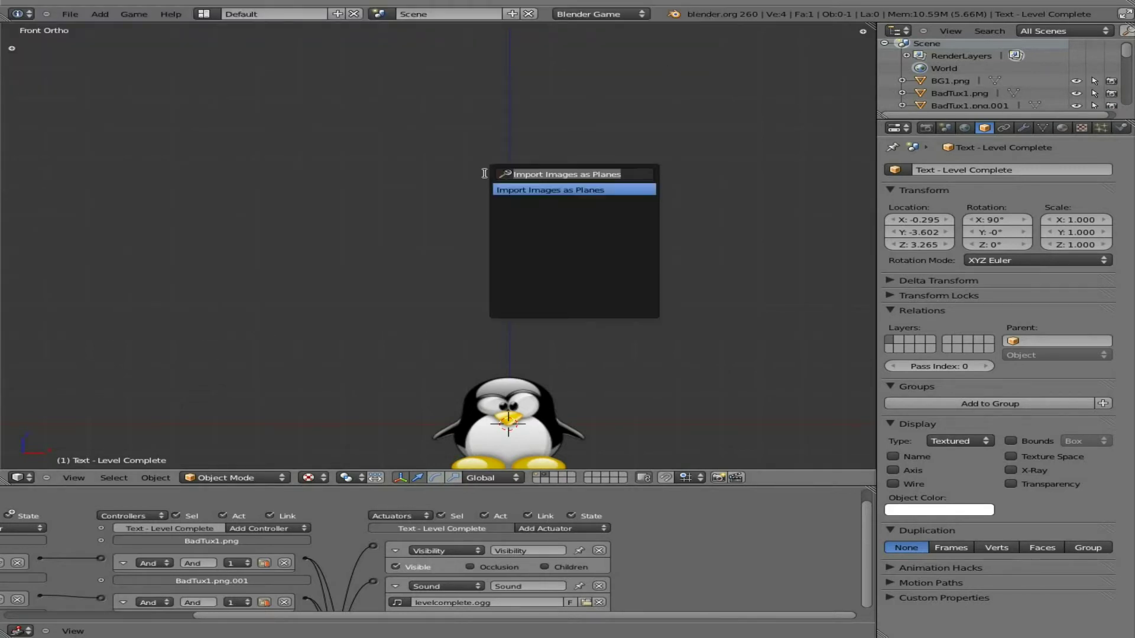
# Import PissOffPenguins/images/tux-batman.png as a plane with Shadeless, Use alpha and Premultiply enabled
pyautogui.write('plane')
pyautogui.press('Down')
pyautogui.press('Return')
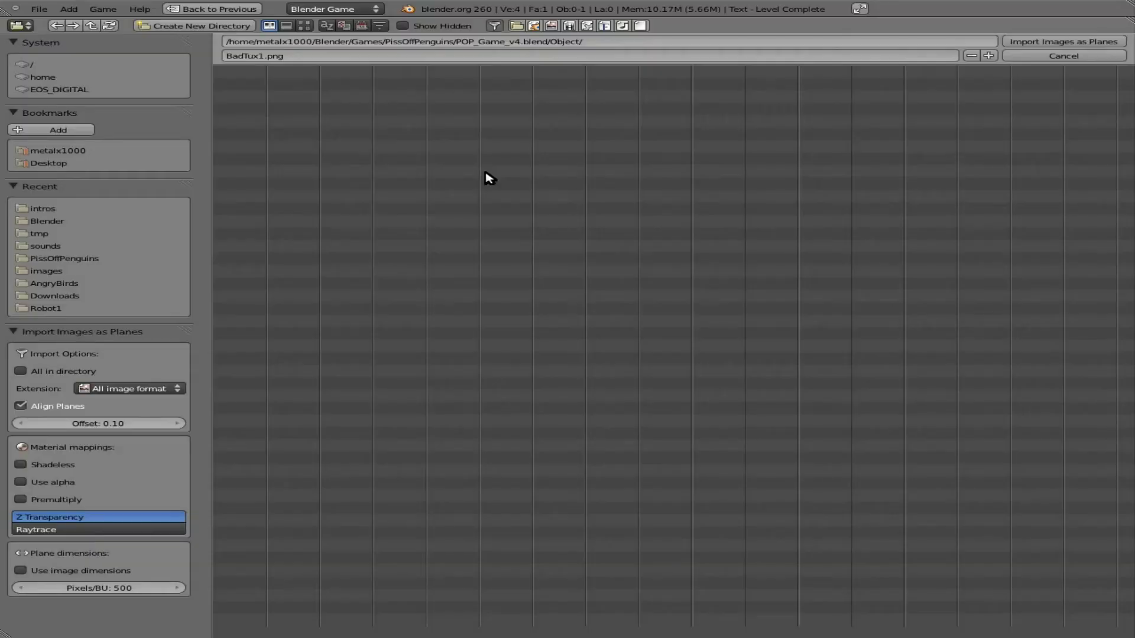
pyautogui.click(57, 258)
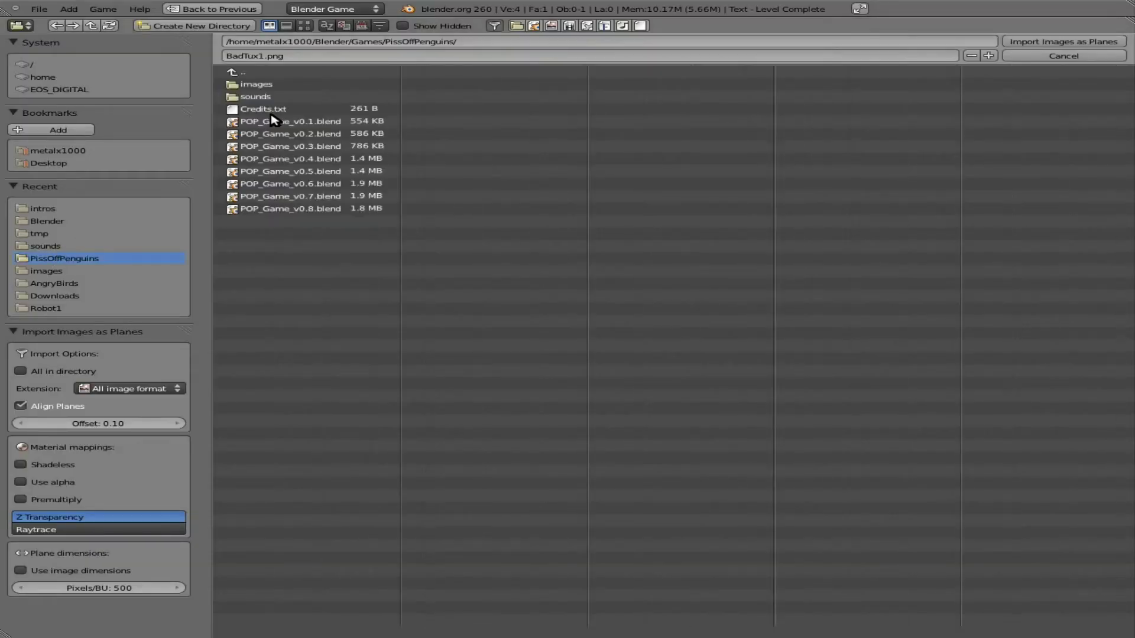
pyautogui.click(254, 85)
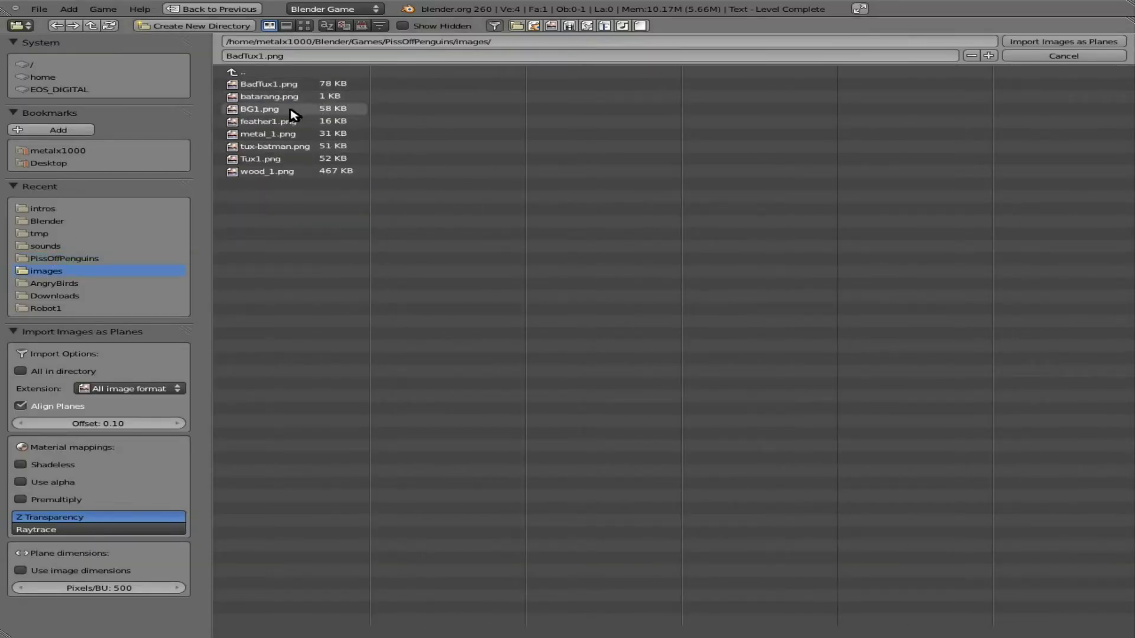
pyautogui.click(262, 146)
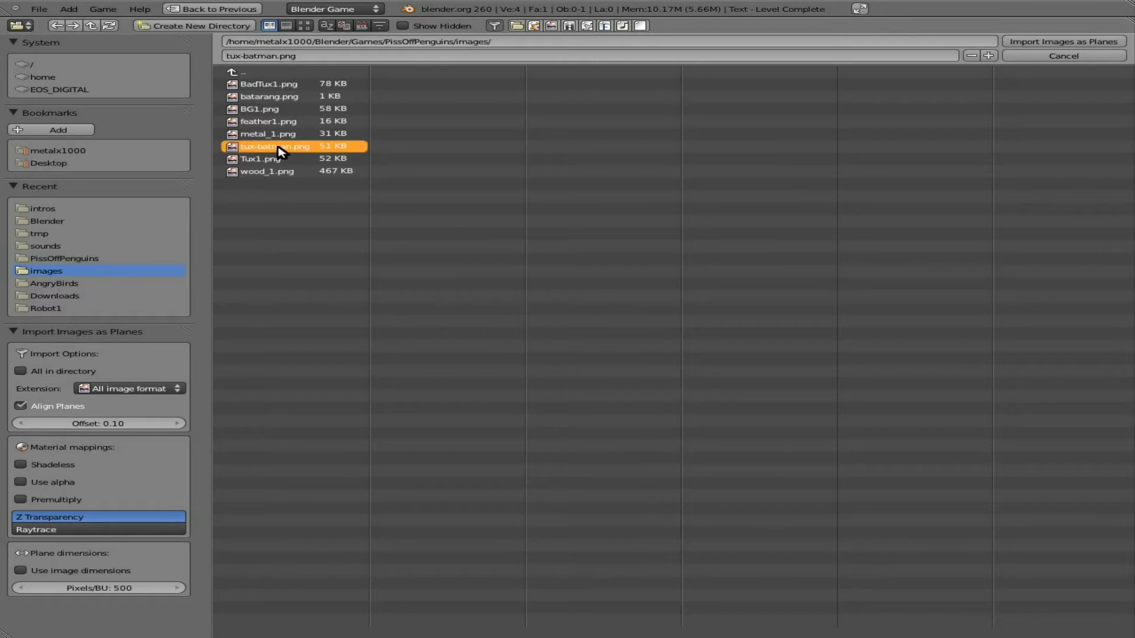
pyautogui.click(23, 464)
pyautogui.click(30, 482)
pyautogui.click(26, 501)
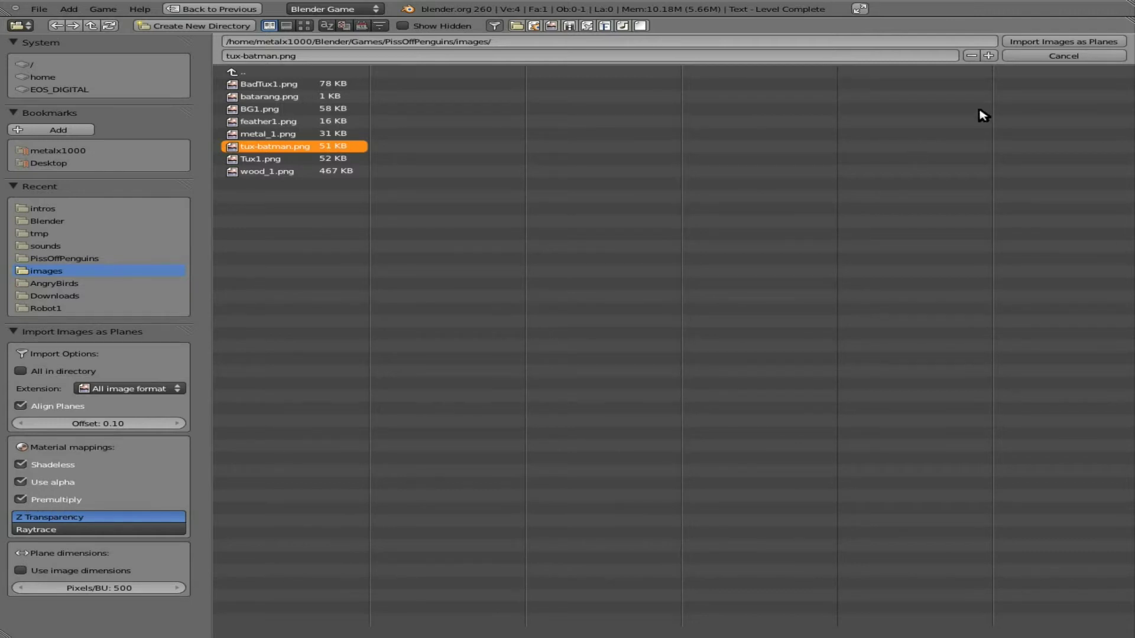
pyautogui.click(1061, 42)
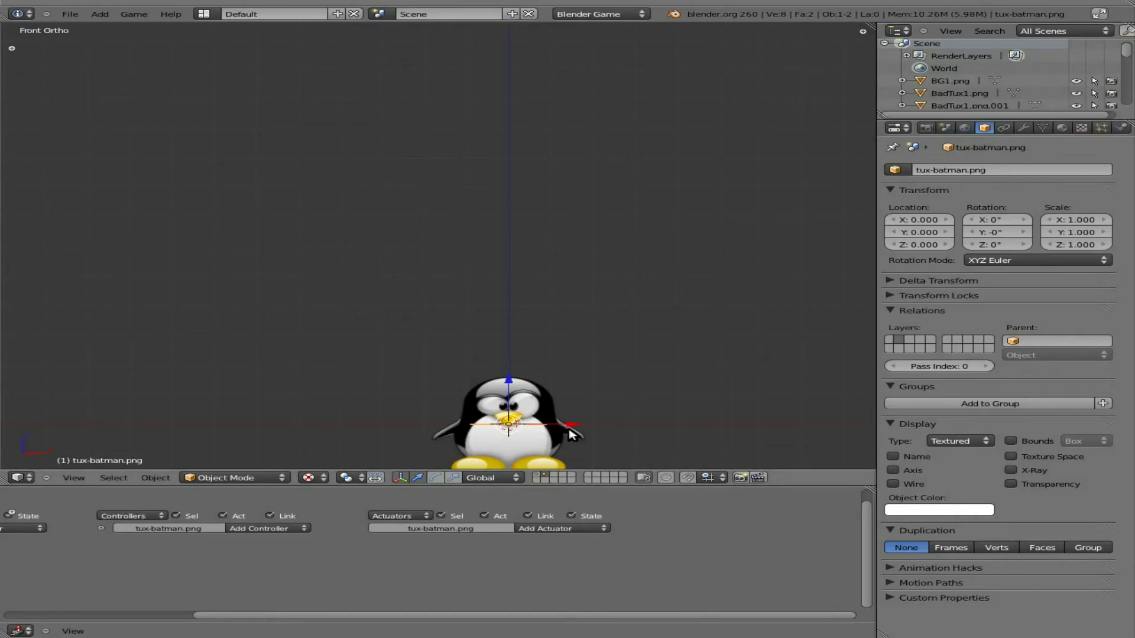
# Rotate the Batman plane 90° on X, move it up-left of the big penguin, and enlarge it about 1.9 times
pyautogui.write('r')
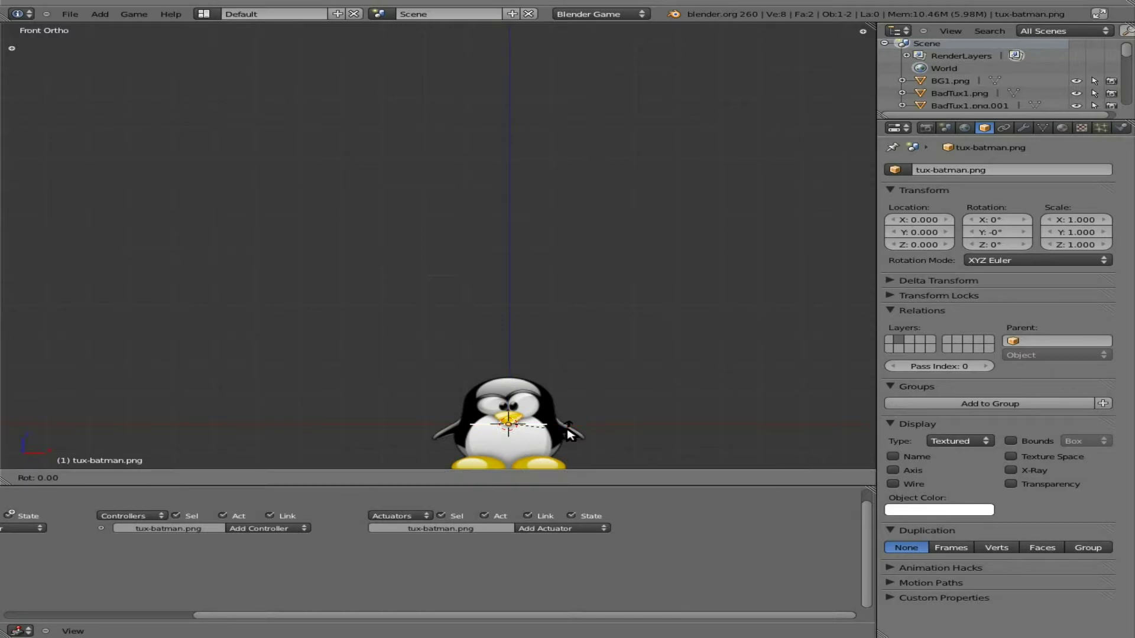
pyautogui.write('x90')
pyautogui.press('Return')
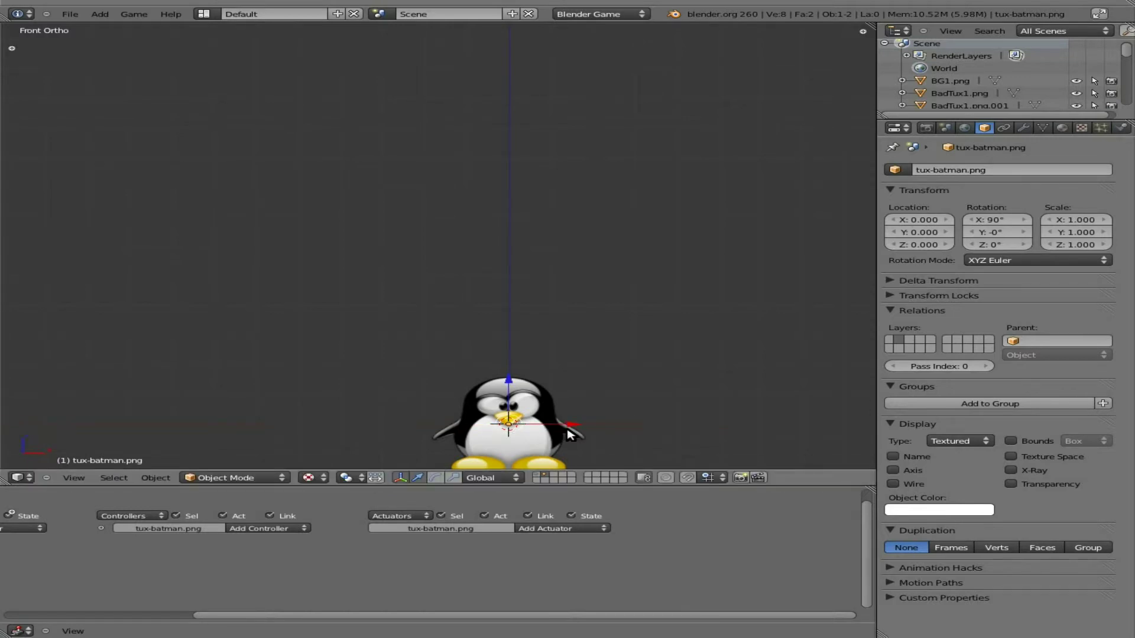
pyautogui.press('g')
pyautogui.click(380, 244)
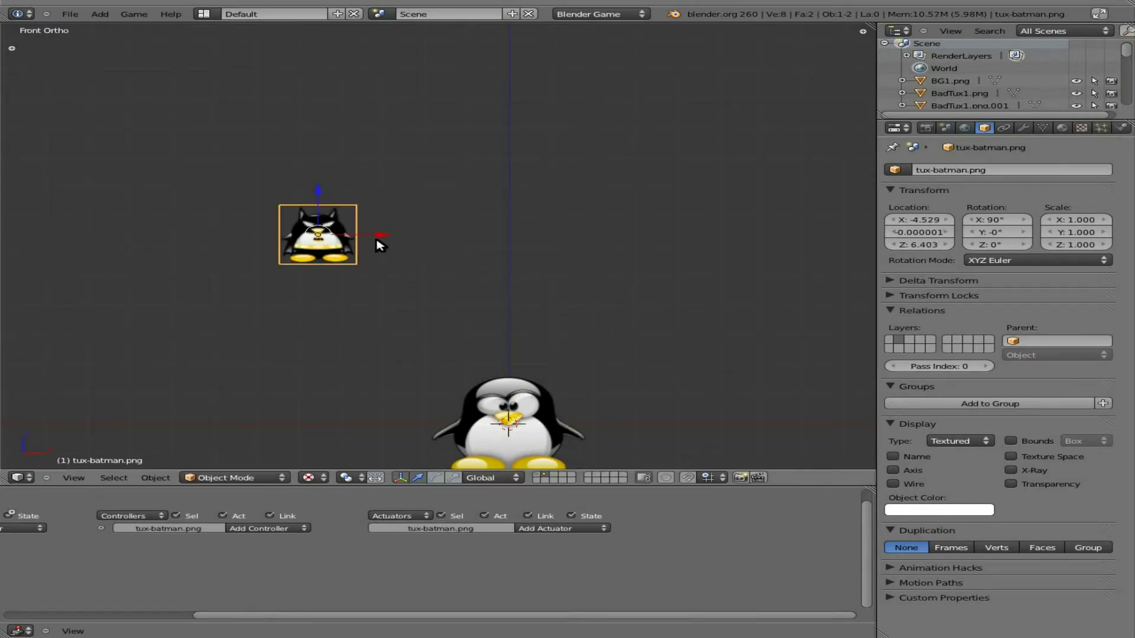
pyautogui.press('s')
pyautogui.click(426, 270)
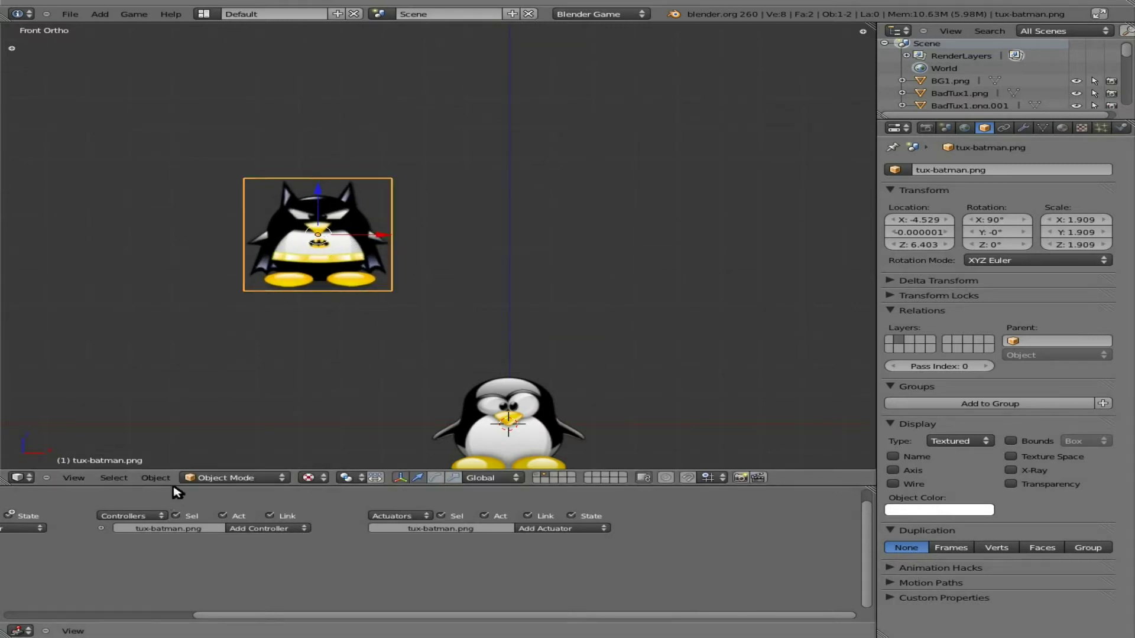
# Apply the Batman plane's rotation and scale via Object > Apply
pyautogui.click(155, 478)
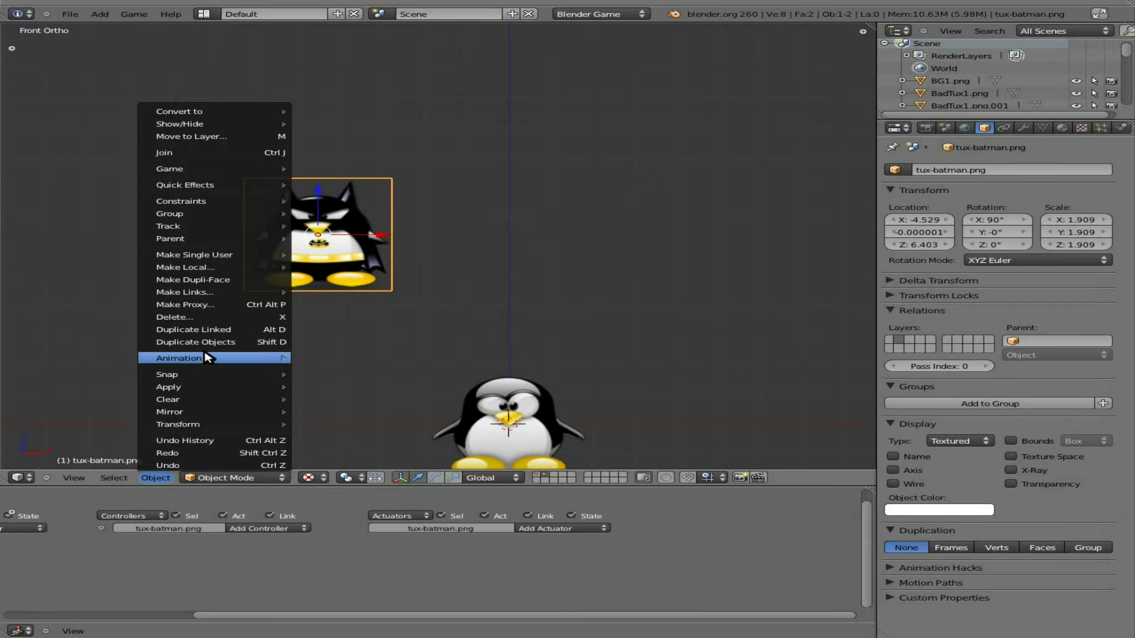
pyautogui.moveTo(208, 358)
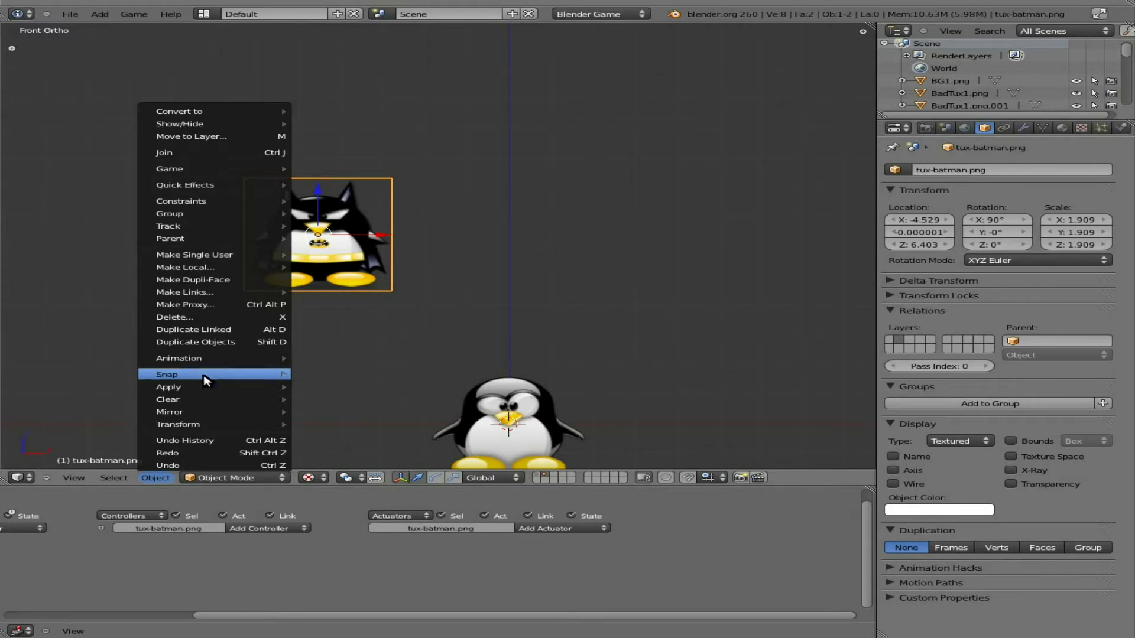
pyautogui.moveTo(214, 387)
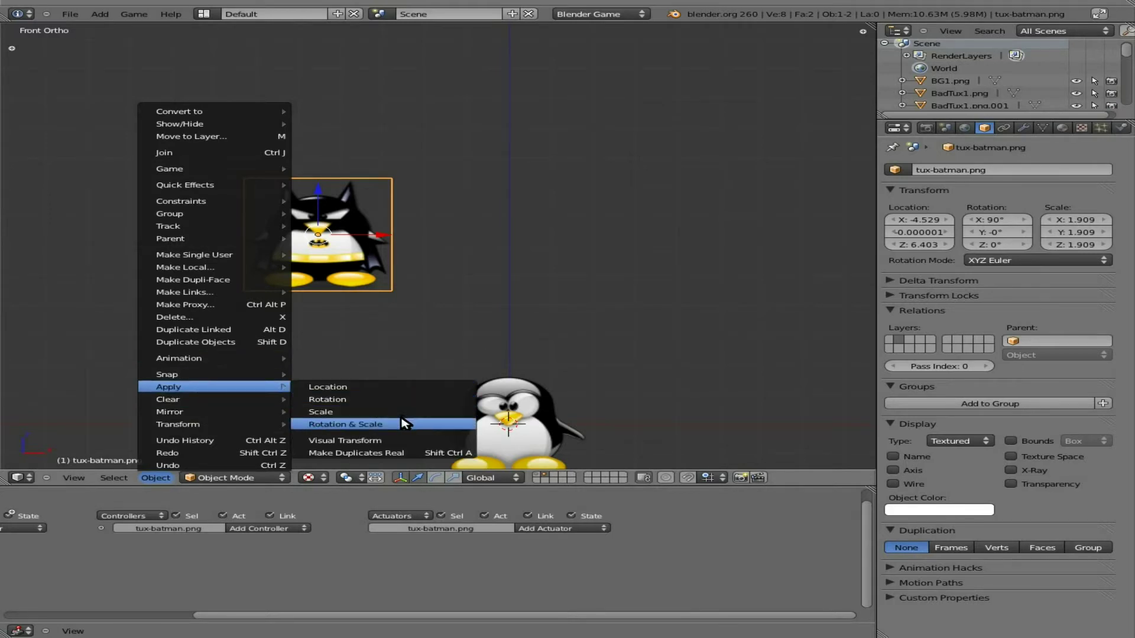
pyautogui.click(405, 424)
pyautogui.moveTo(258, 563); pyautogui.dragTo(367, 563, button='middle')
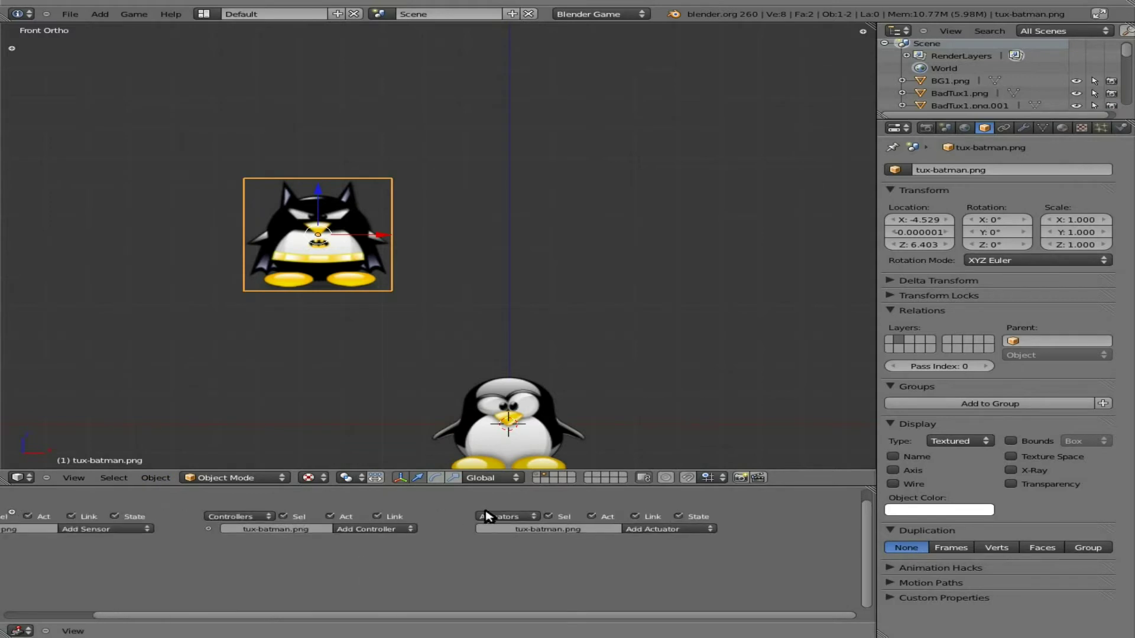
# Make the Batman plane a rigid body with collision bounds
pyautogui.click(1121, 128)
pyautogui.click(1042, 185)
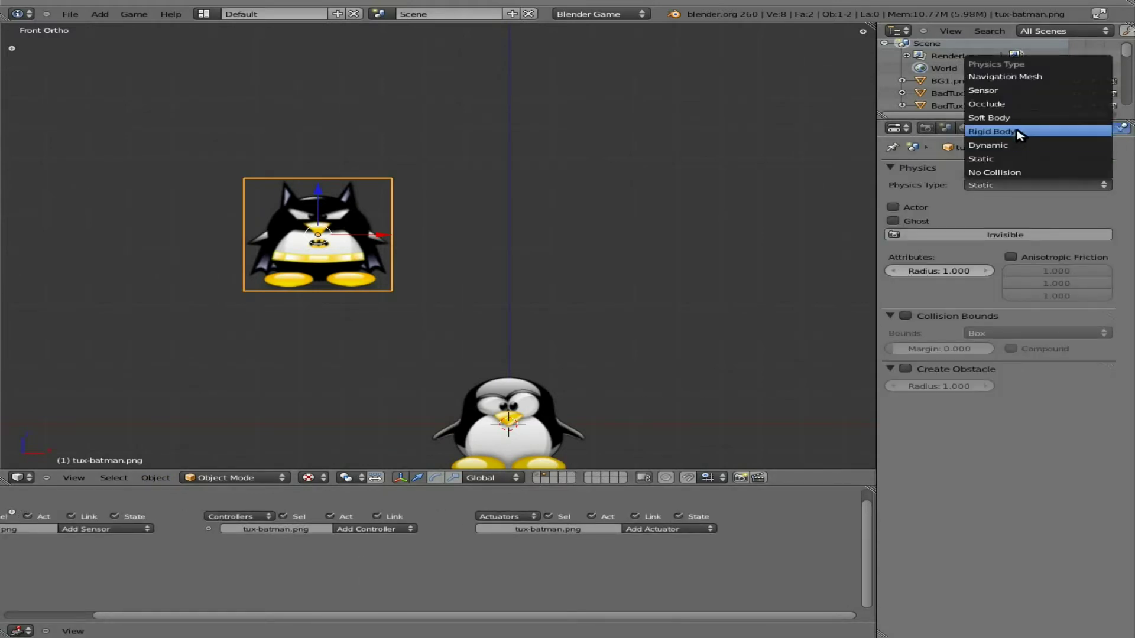
pyautogui.click(1019, 131)
pyautogui.click(905, 424)
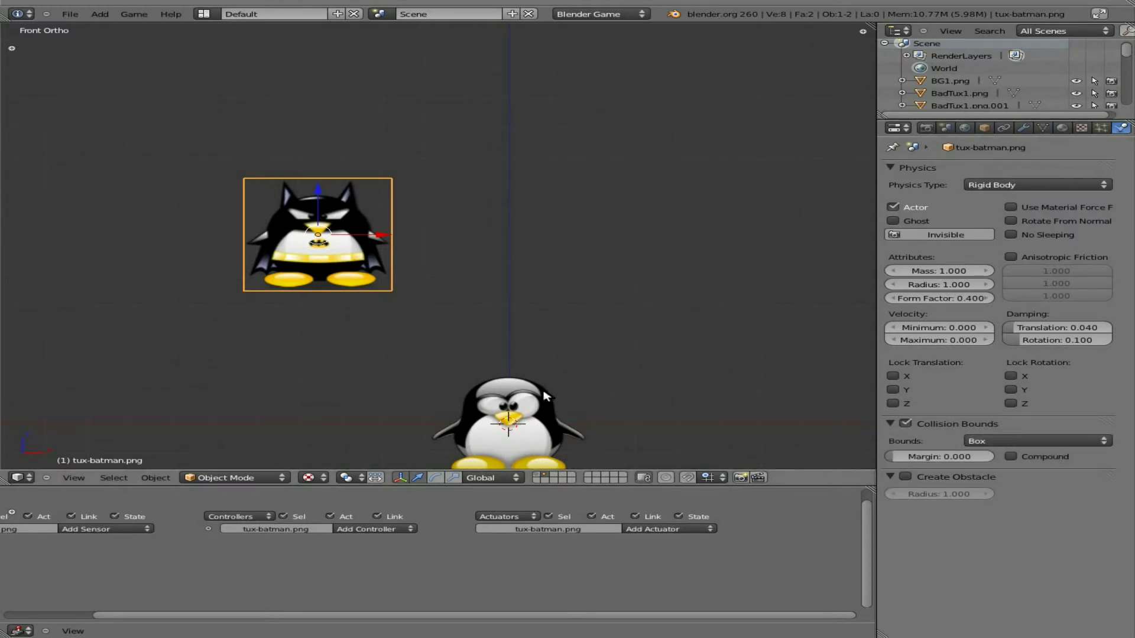
# Copy Tux1's logic bricks onto the Batman plane, then show the level layer and select the Player cannon
pyautogui.keyDown('shift'); pyautogui.rightClick(518, 428); pyautogui.keyUp('shift')
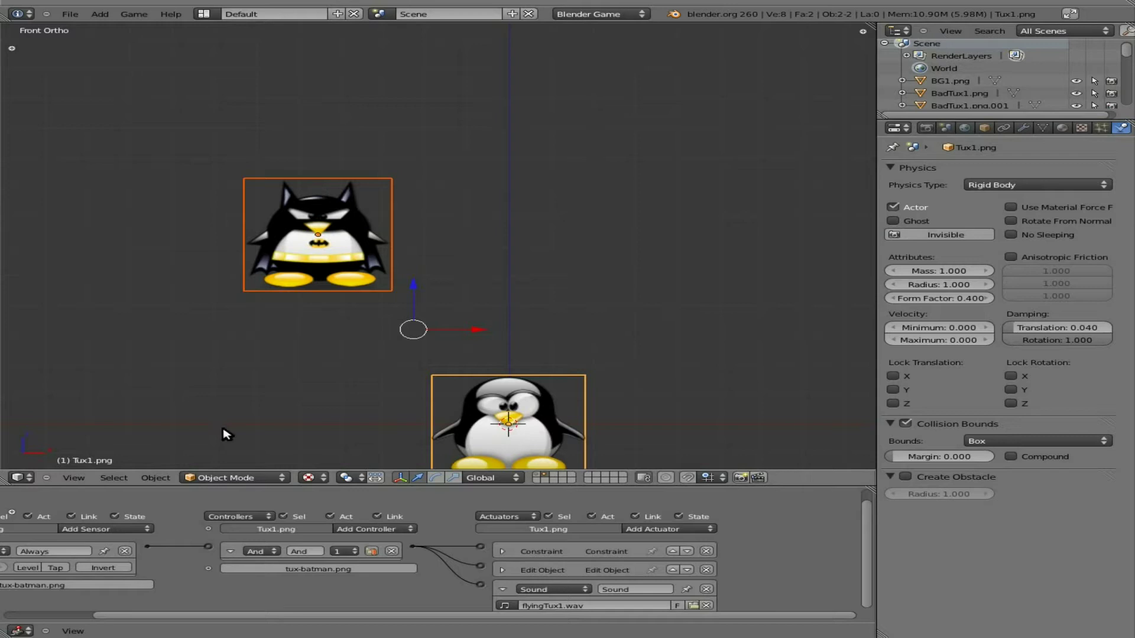
pyautogui.click(155, 478)
pyautogui.moveTo(207, 171)
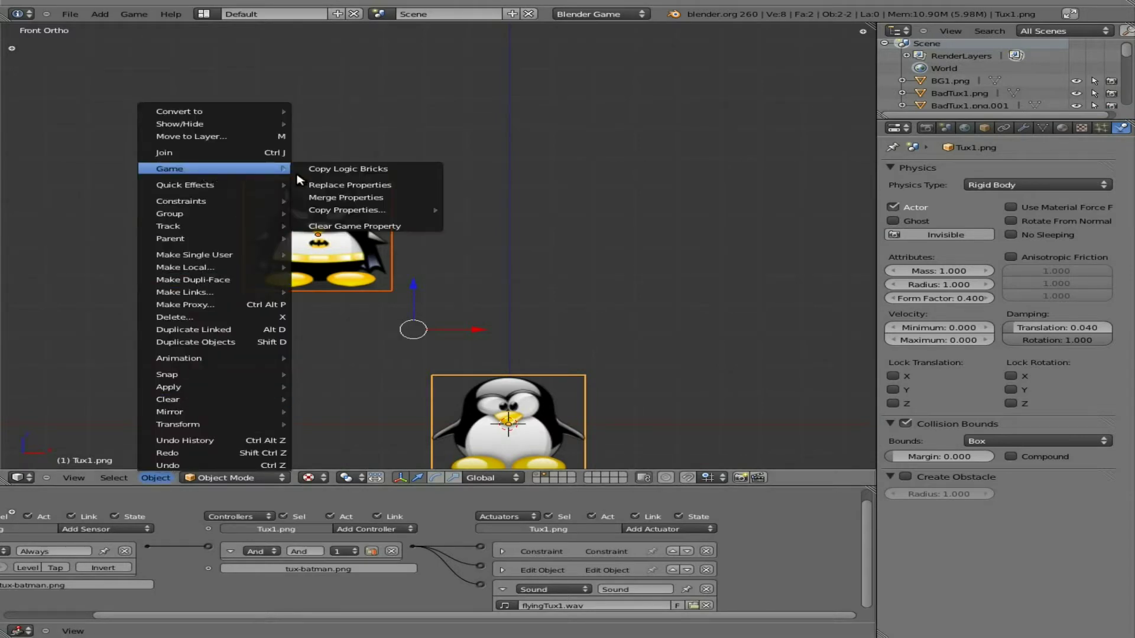
pyautogui.click(346, 169)
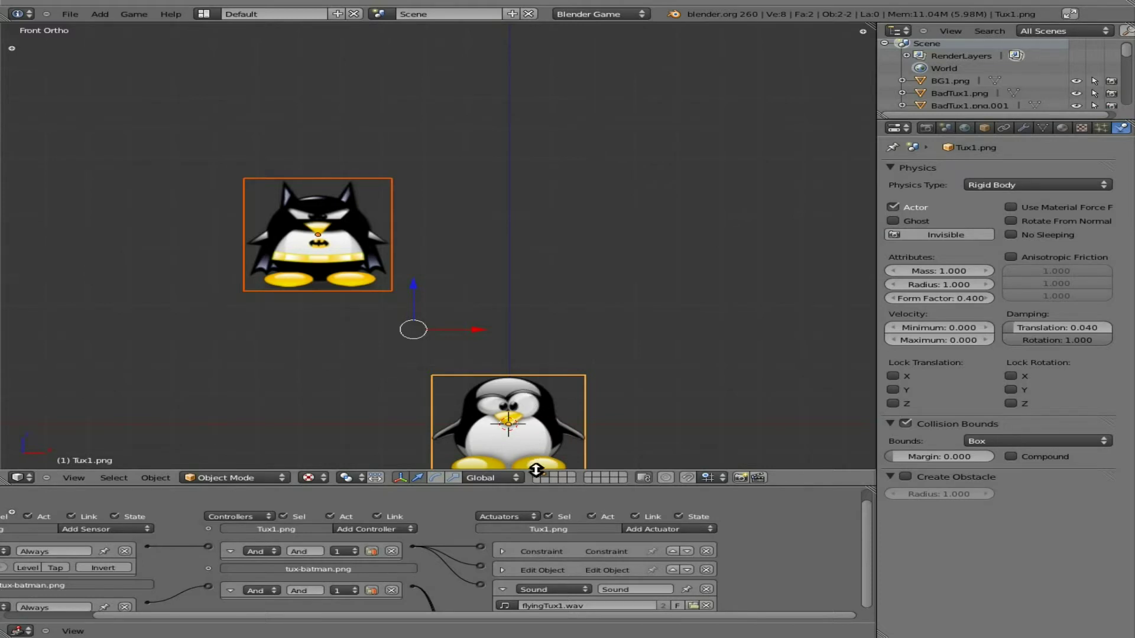
pyautogui.press('p')
pyautogui.rightClick(220, 414)
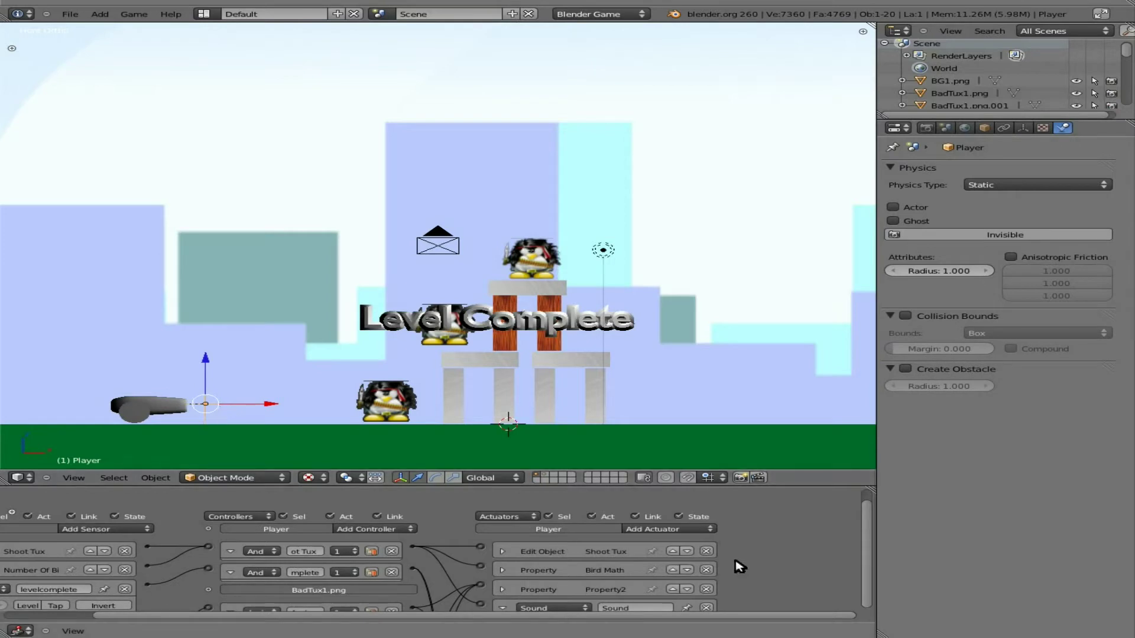
# Expand the Player's Shoot Tux actuator and change its spawned object from Tux1.png to tux-batman.png
pyautogui.click(503, 552)
pyautogui.click(563, 582)
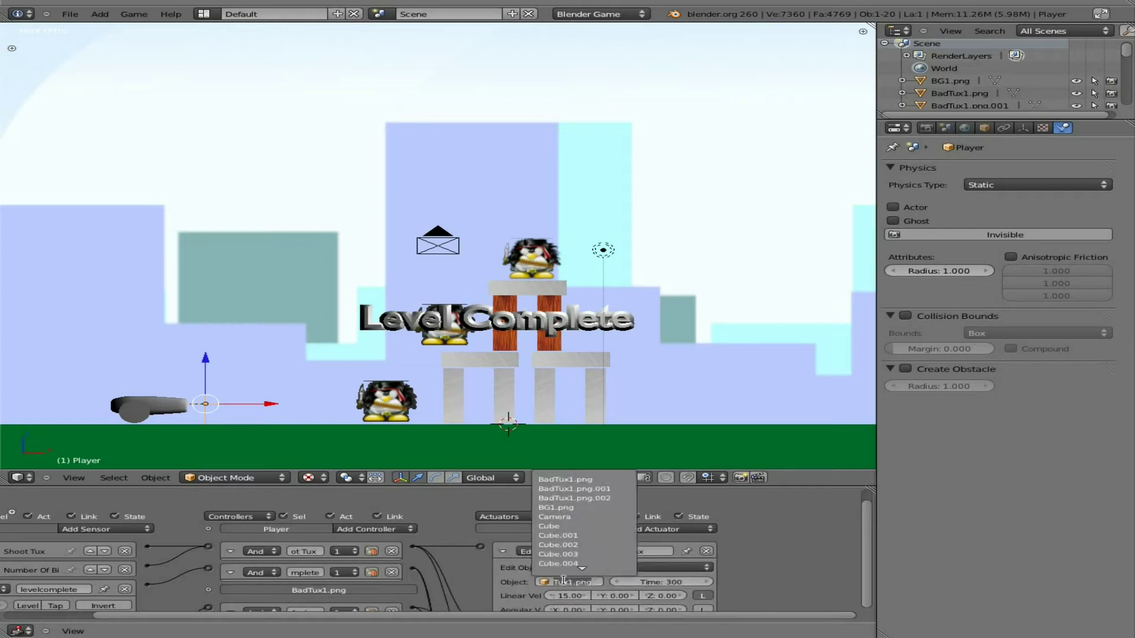
pyautogui.scroll(-10, 568, 561)
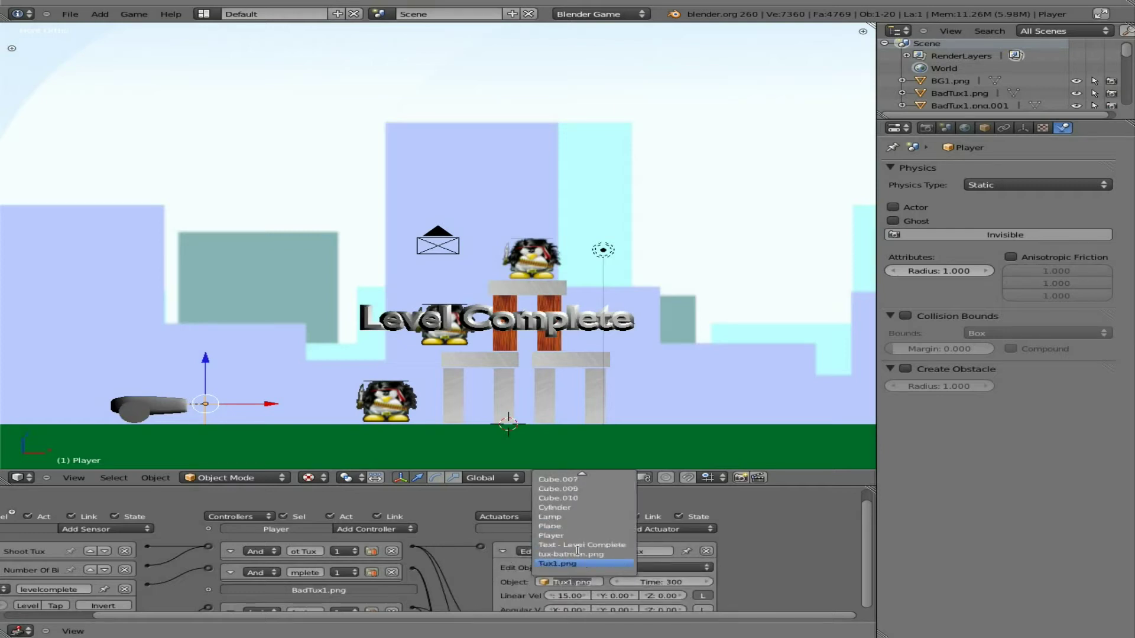
pyautogui.click(578, 553)
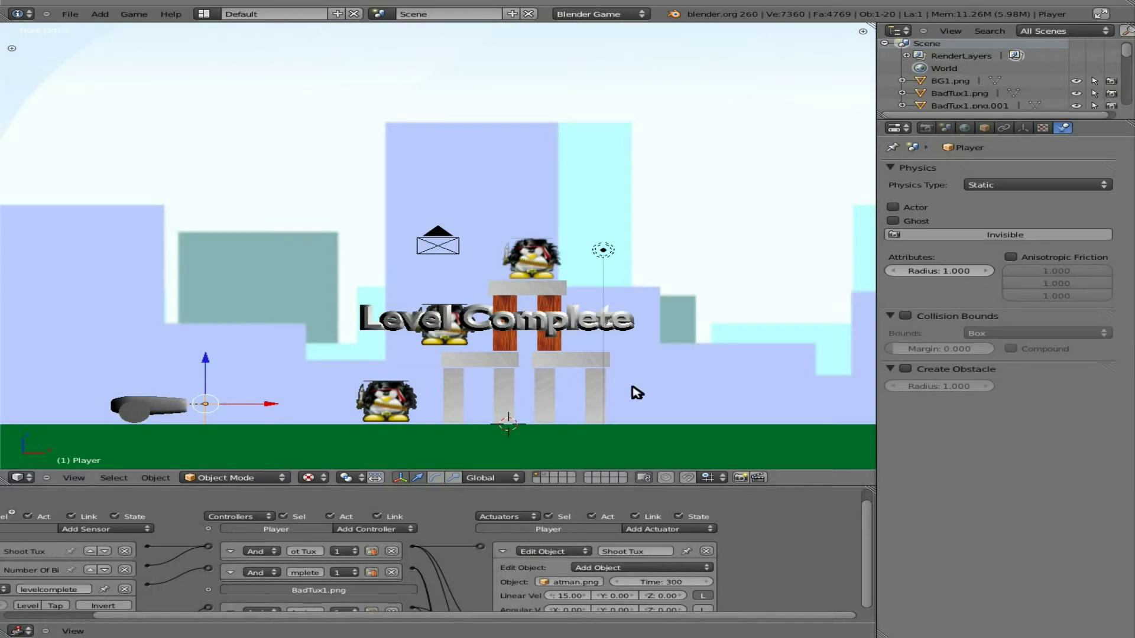
pyautogui.press('p')
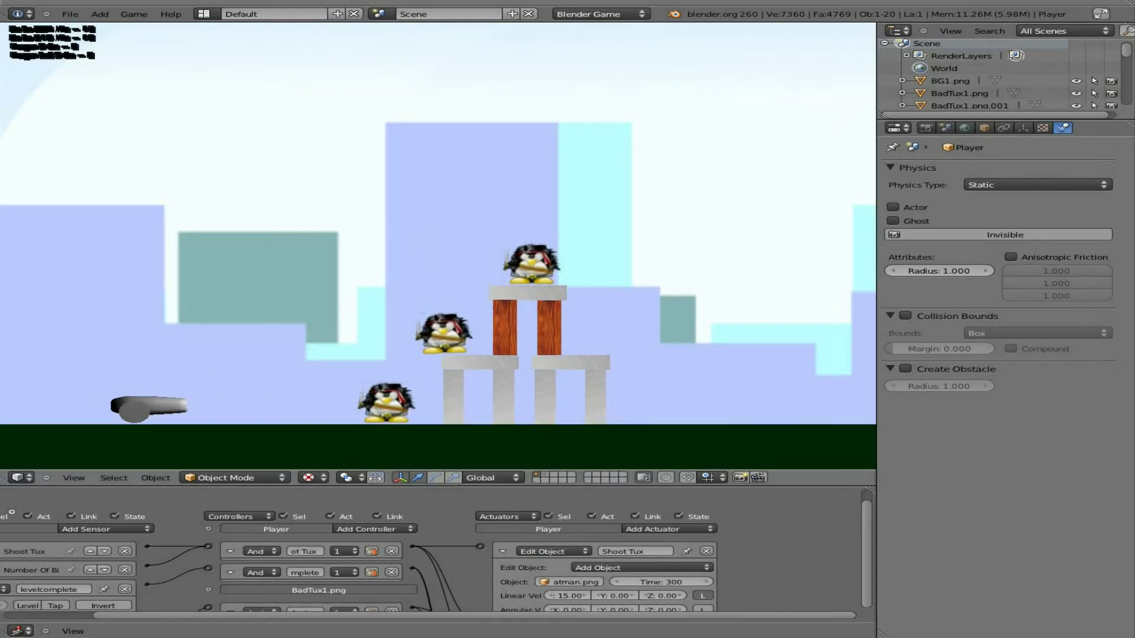
pyautogui.press('space')
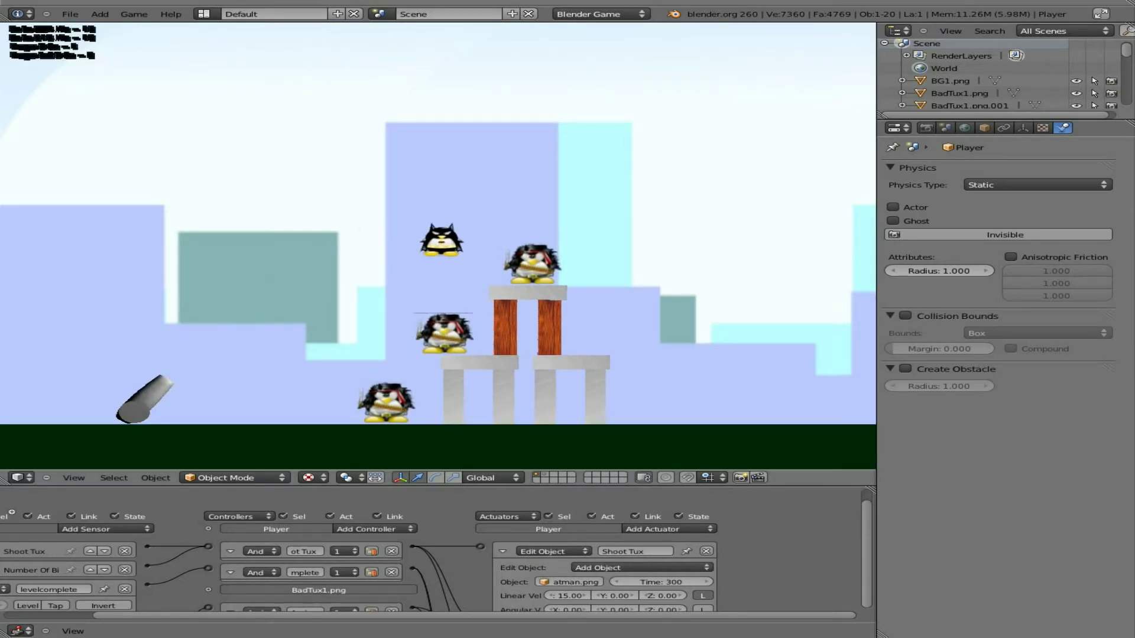
pyautogui.press('Down')
pyautogui.press('space')
pyautogui.press('Down')
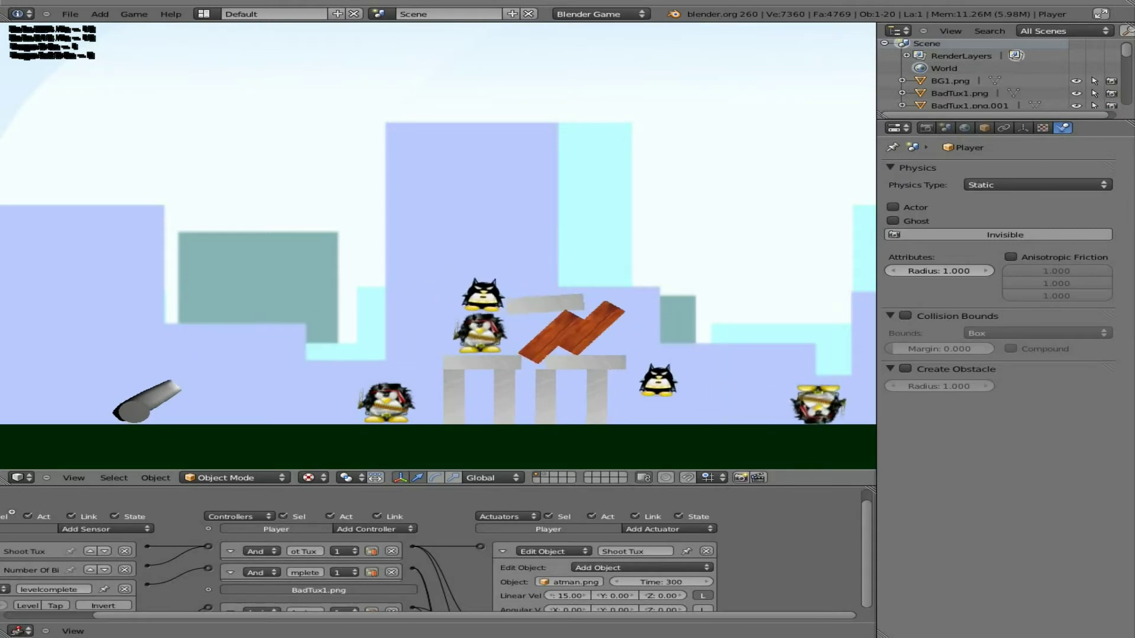
pyautogui.press('space')
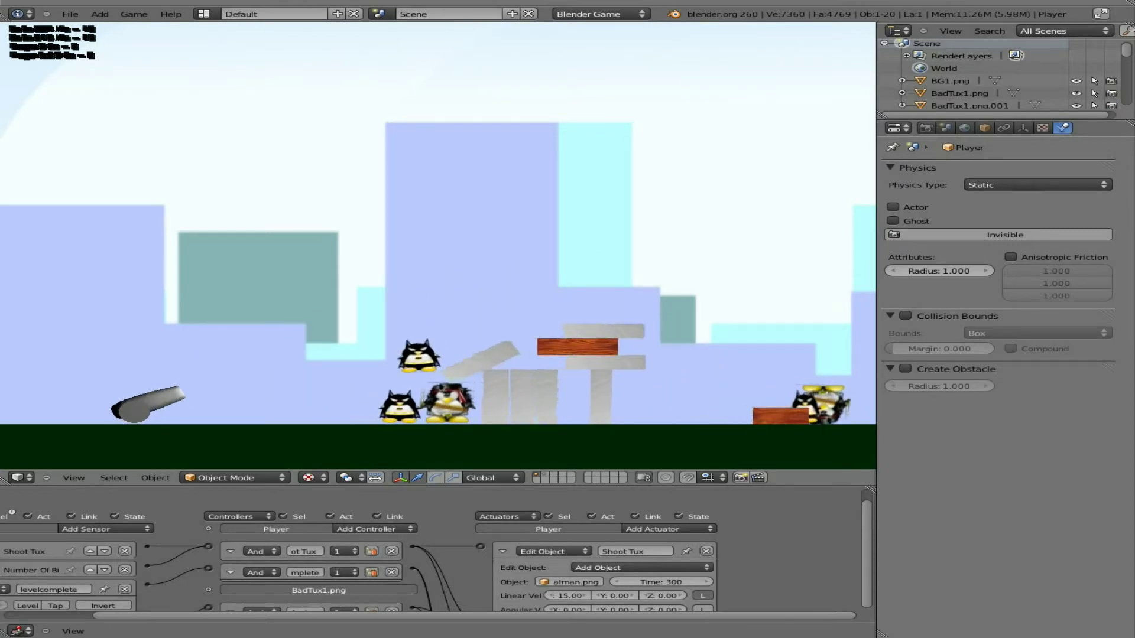
pyautogui.press('Escape')
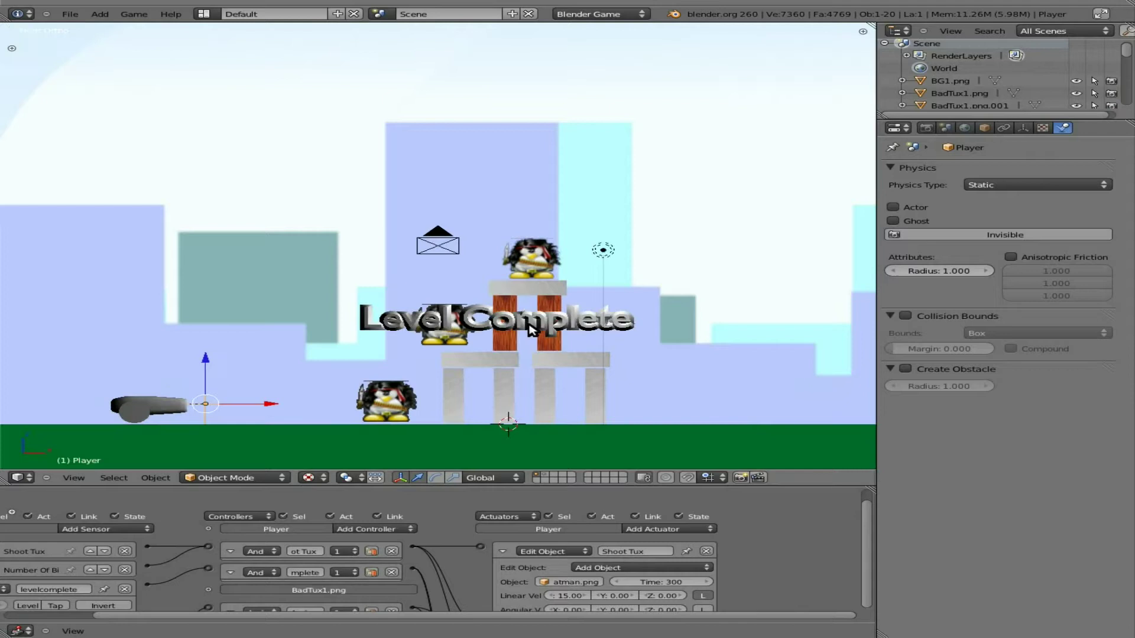
# Add a game property named Tux to the Batman Tux sprite
pyautogui.click(548, 476)
pyautogui.rightClick(328, 224)
pyautogui.press('n')
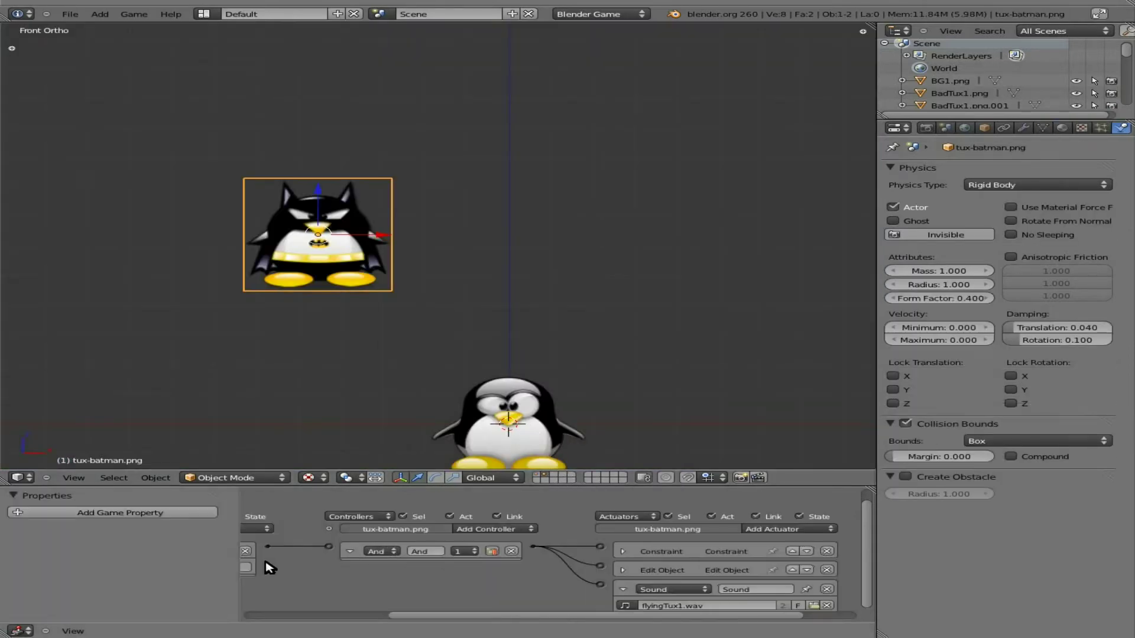
pyautogui.click(152, 513)
pyautogui.click(55, 532)
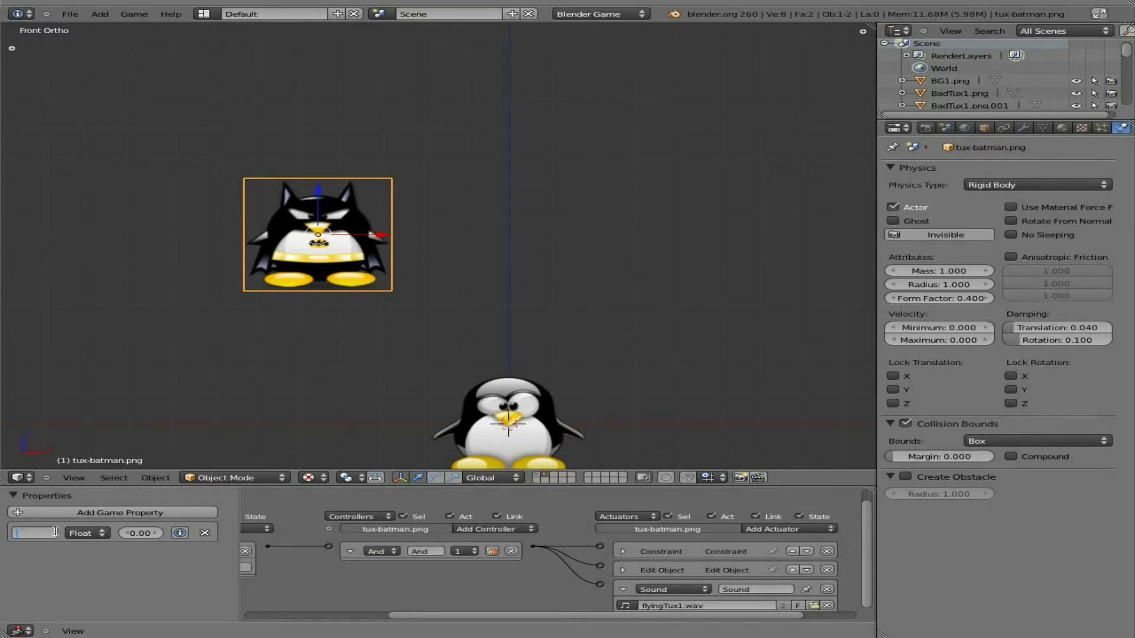
pyautogui.write('Tux')
pyautogui.press('Return')
# Test-run the game from the level layer, firing Batman Tuxes at the tower, then return to the sprite layer
pyautogui.click(537, 478)
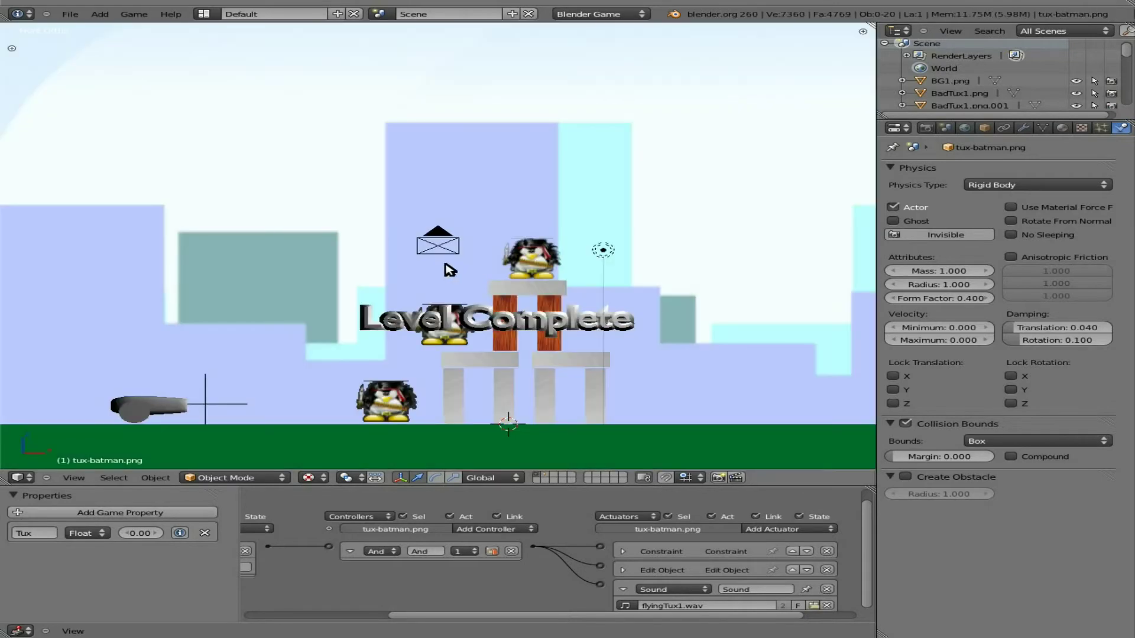
pyautogui.press('p')
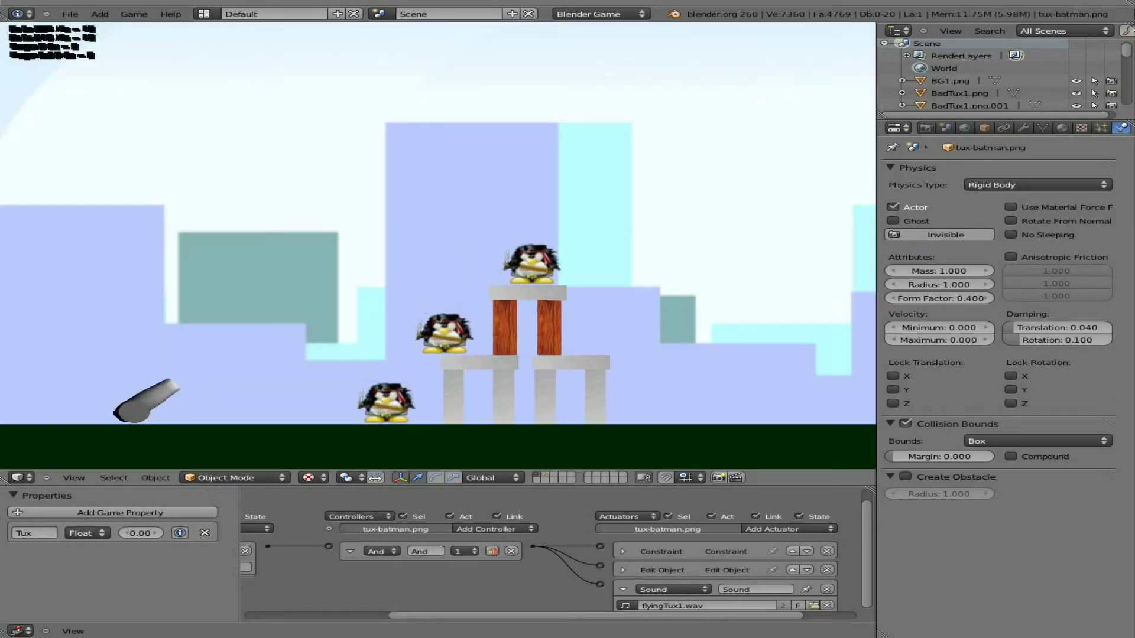
pyautogui.press('space')
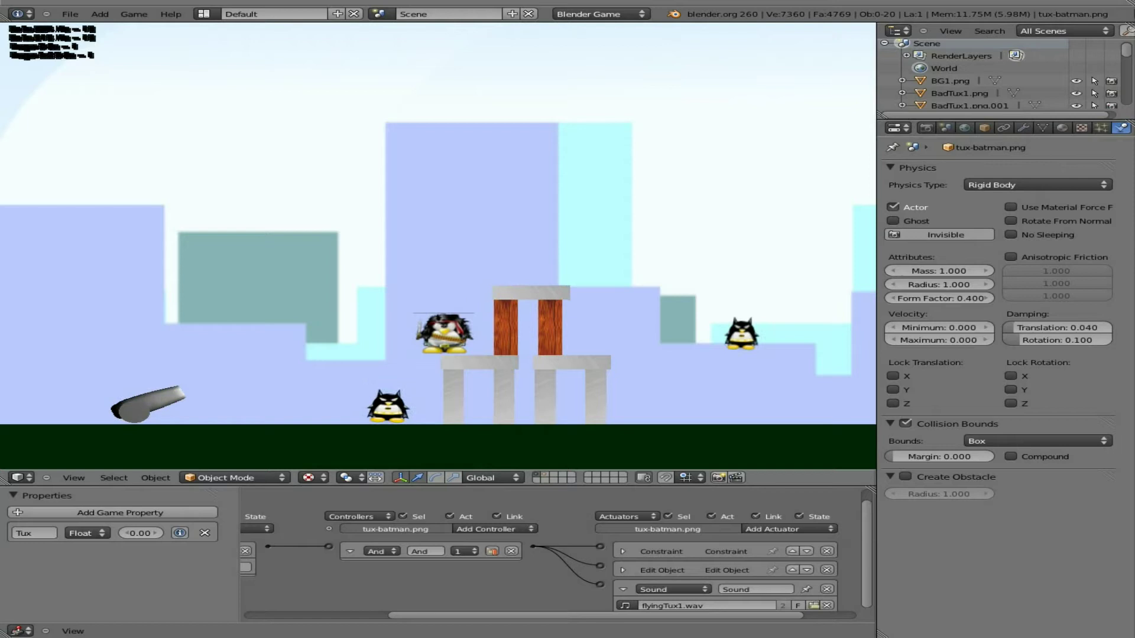
pyautogui.press('space')
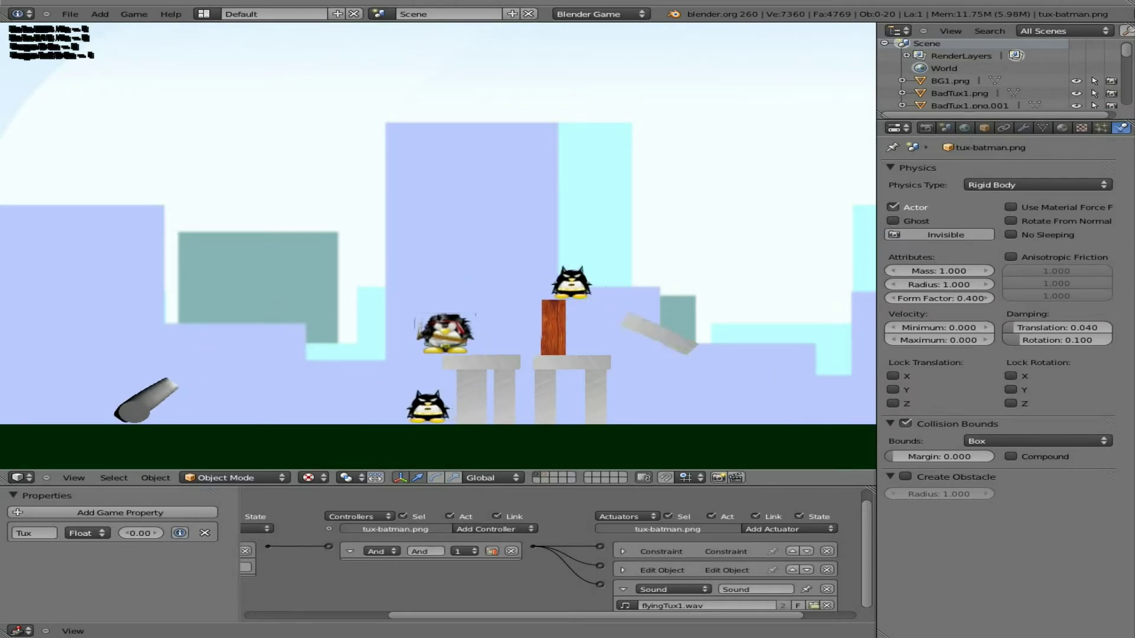
pyautogui.press('Escape')
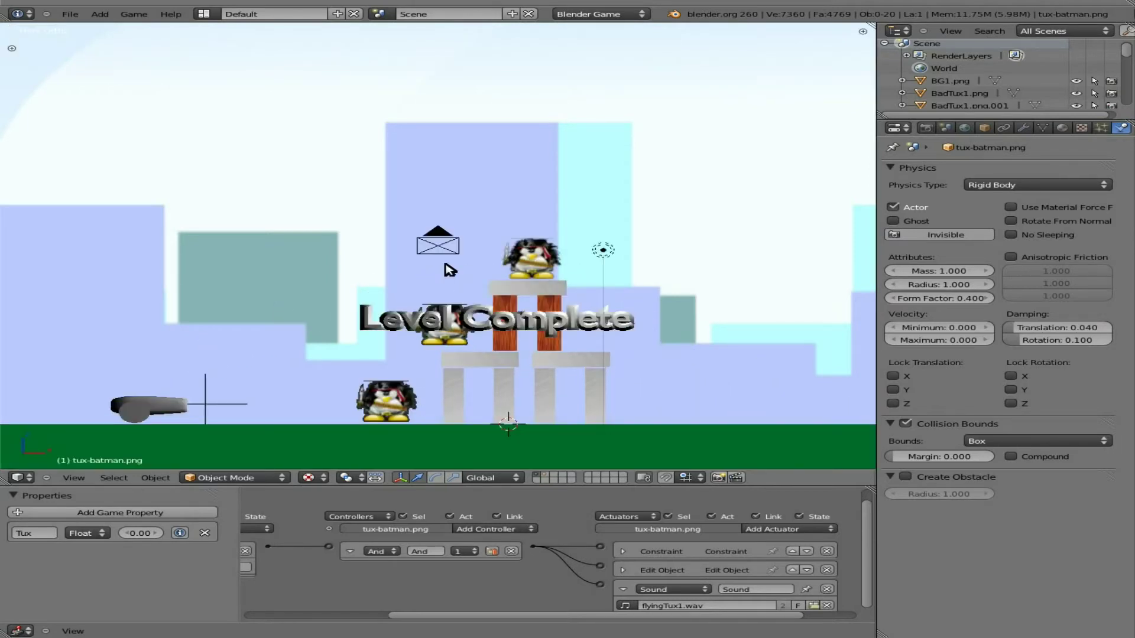
pyautogui.click(545, 475)
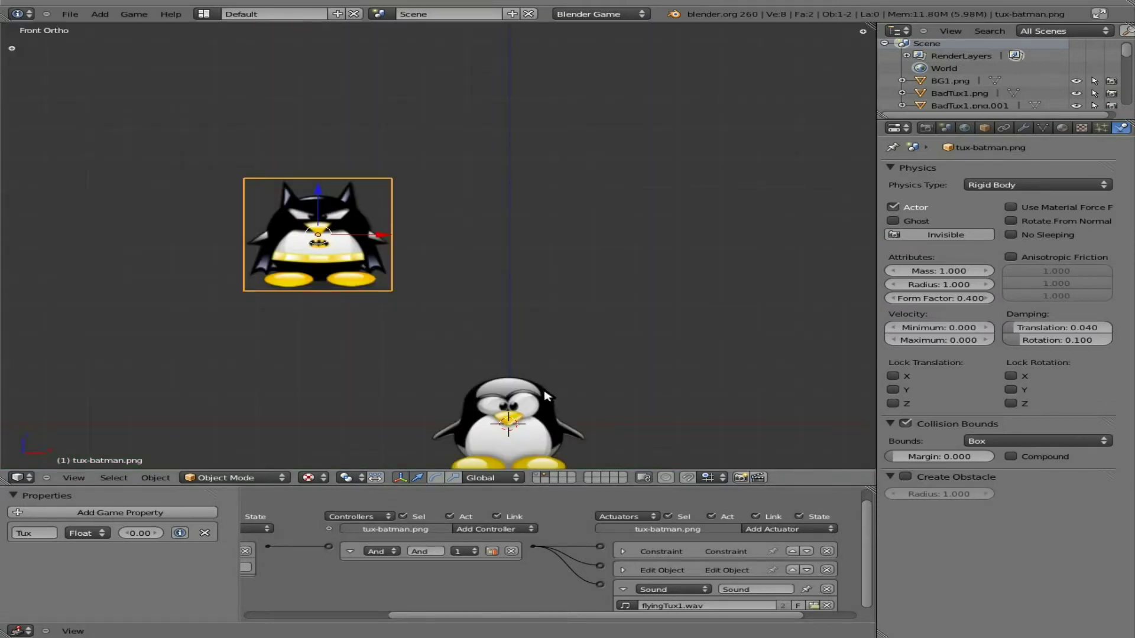
# On an empty layer, import batarang.png as a plane with Shadeless, alpha and Premultiply enabled
pyautogui.click(553, 477)
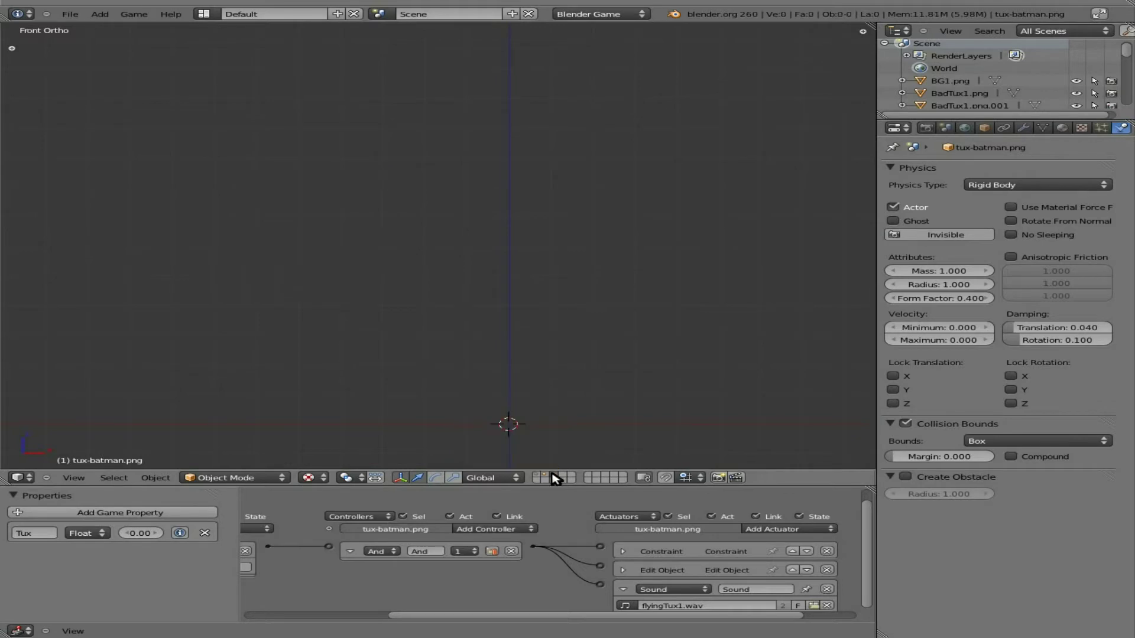
pyautogui.press('space')
pyautogui.write('plane')
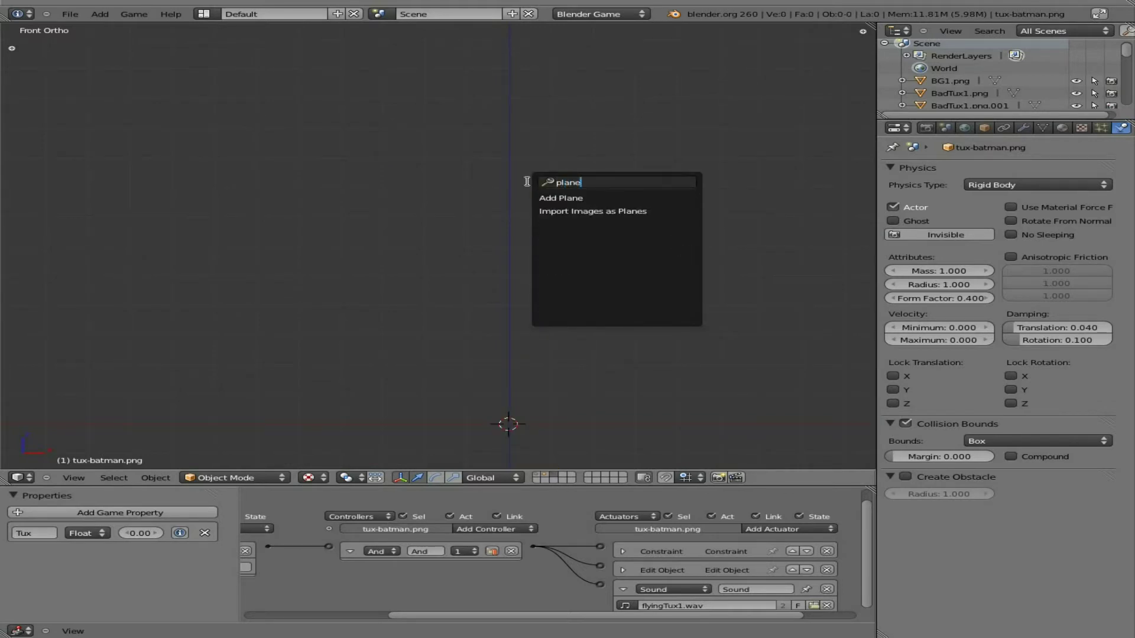
pyautogui.press('Return')
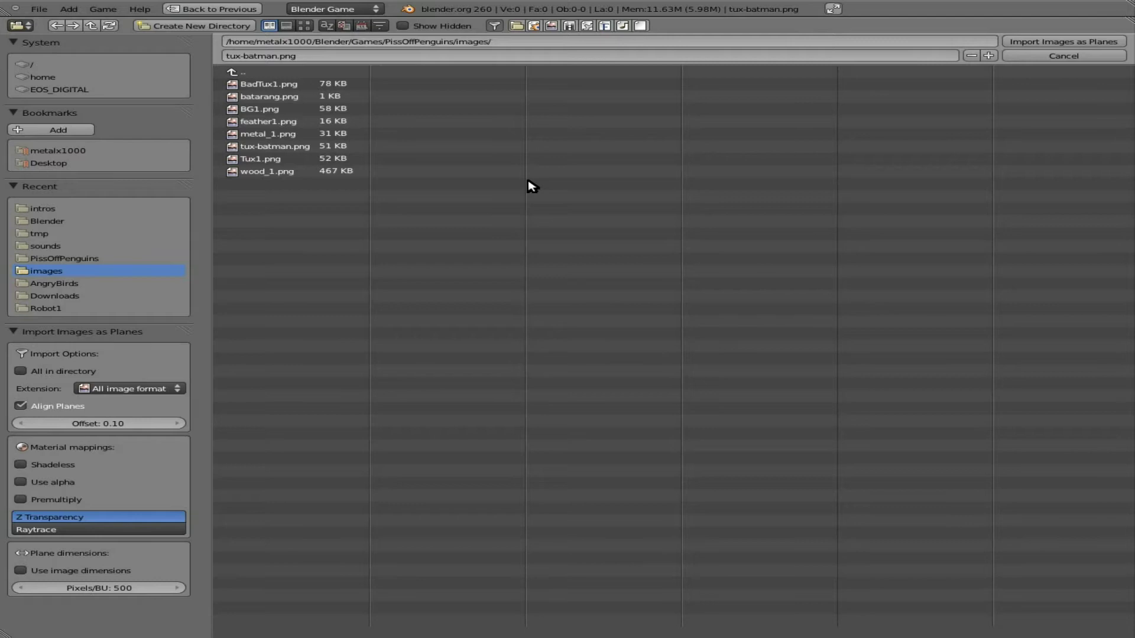
pyautogui.click(276, 98)
pyautogui.click(26, 464)
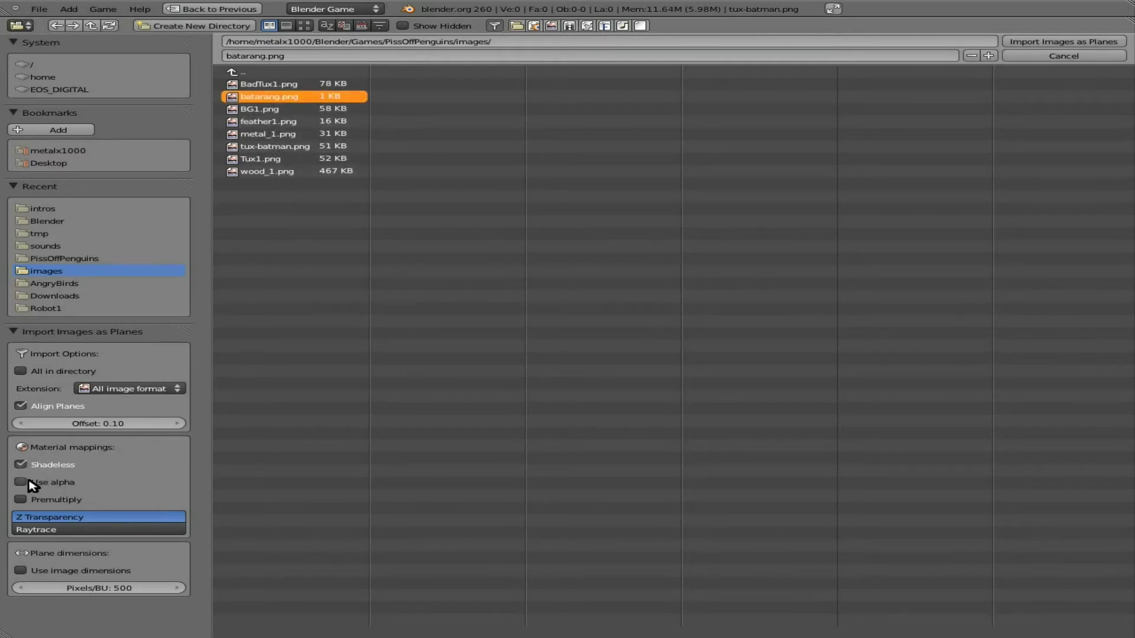
pyautogui.click(27, 482)
pyautogui.click(36, 500)
pyautogui.click(1041, 43)
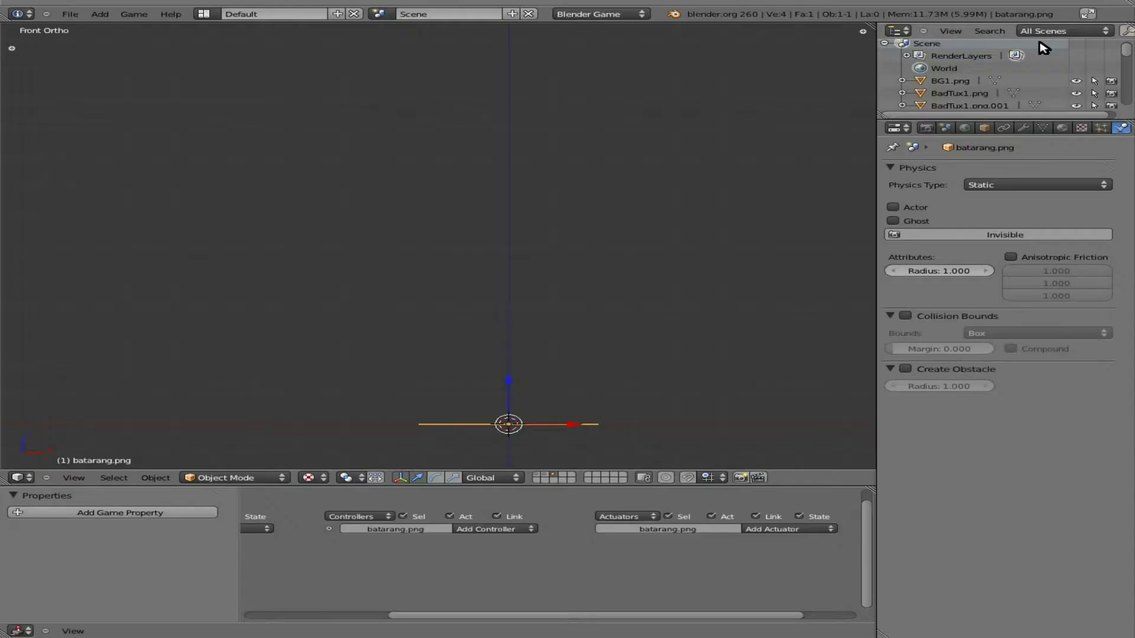
# Rotate the batarang 90° on X, shrink it to about 0.49, and apply rotation and scale
pyautogui.write('rx')
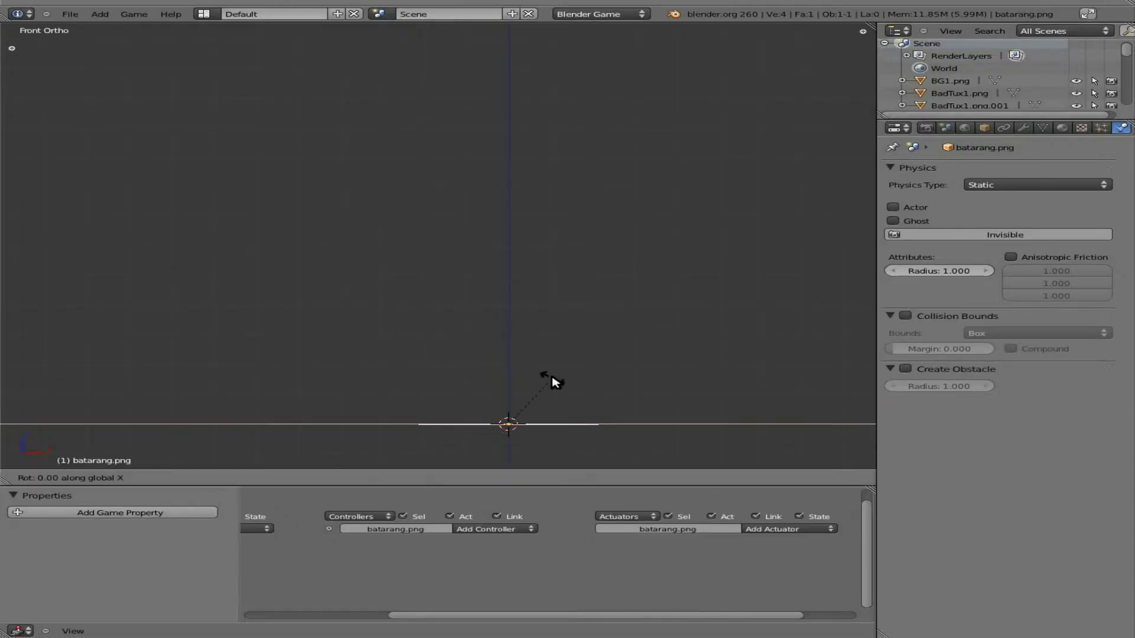
pyautogui.write('90')
pyautogui.press('Return')
pyautogui.press('s')
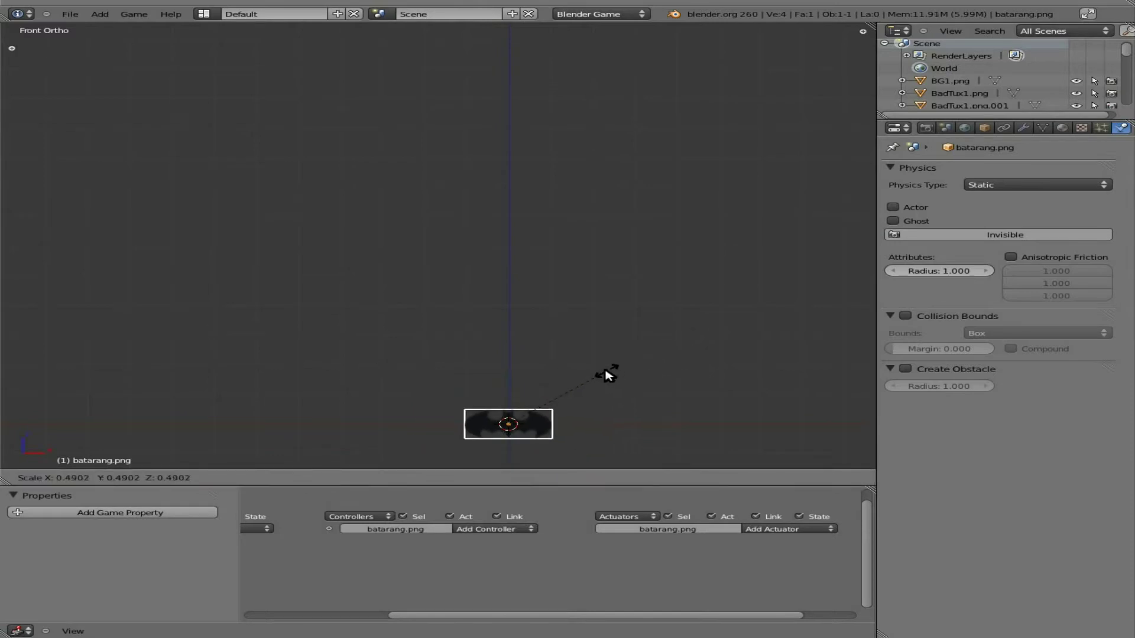
pyautogui.click(605, 373)
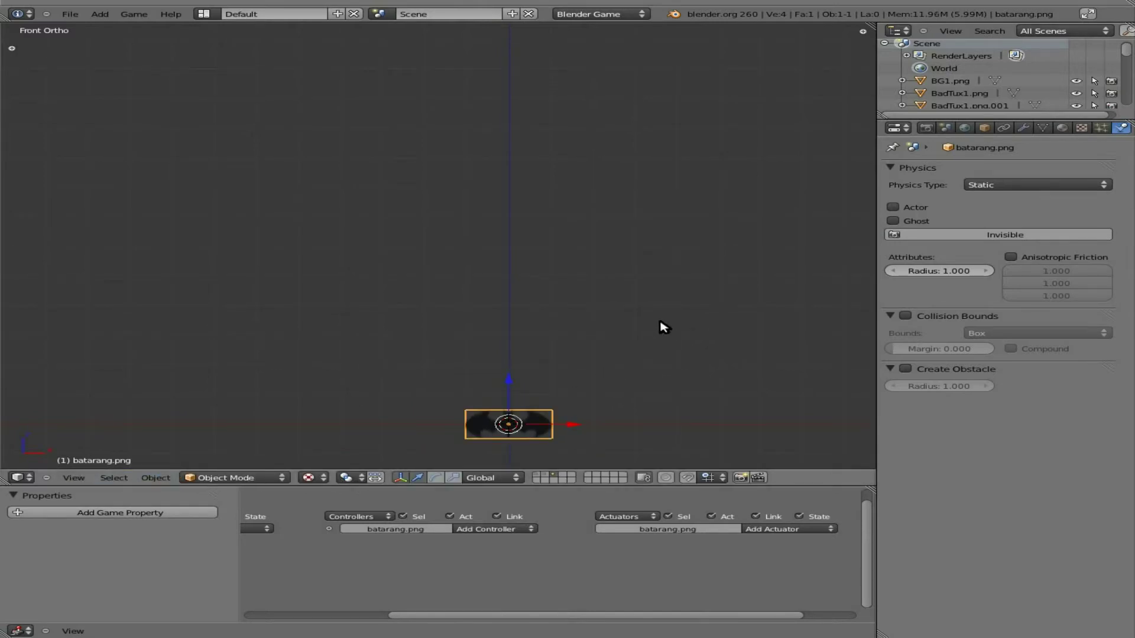
pyautogui.press('s')
pyautogui.click(621, 355)
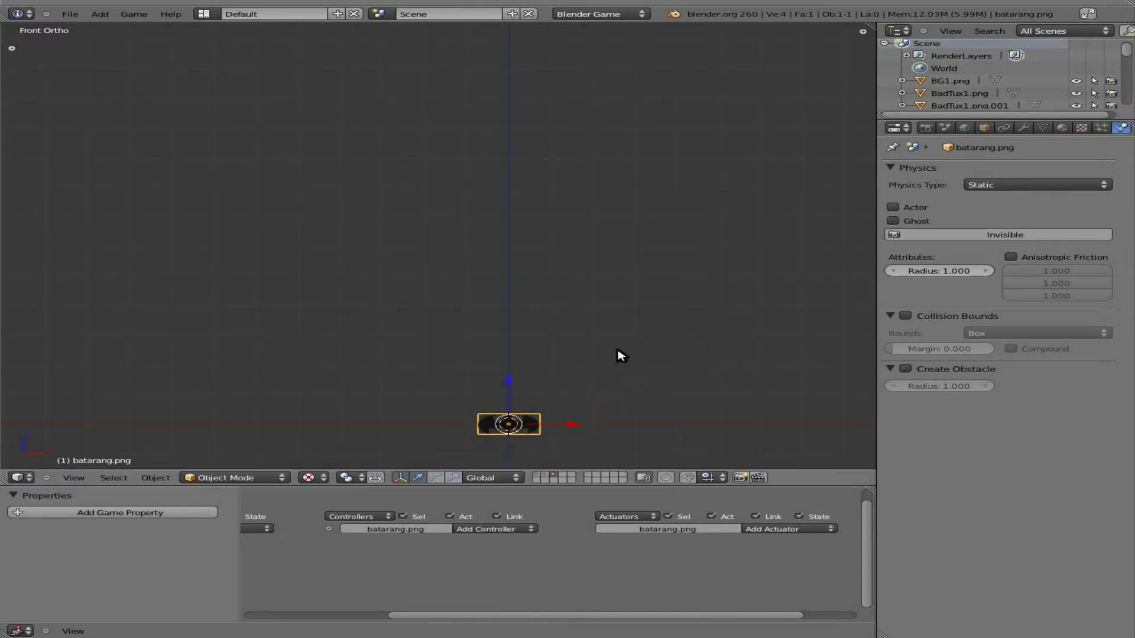
pyautogui.click(154, 477)
pyautogui.moveTo(195, 383)
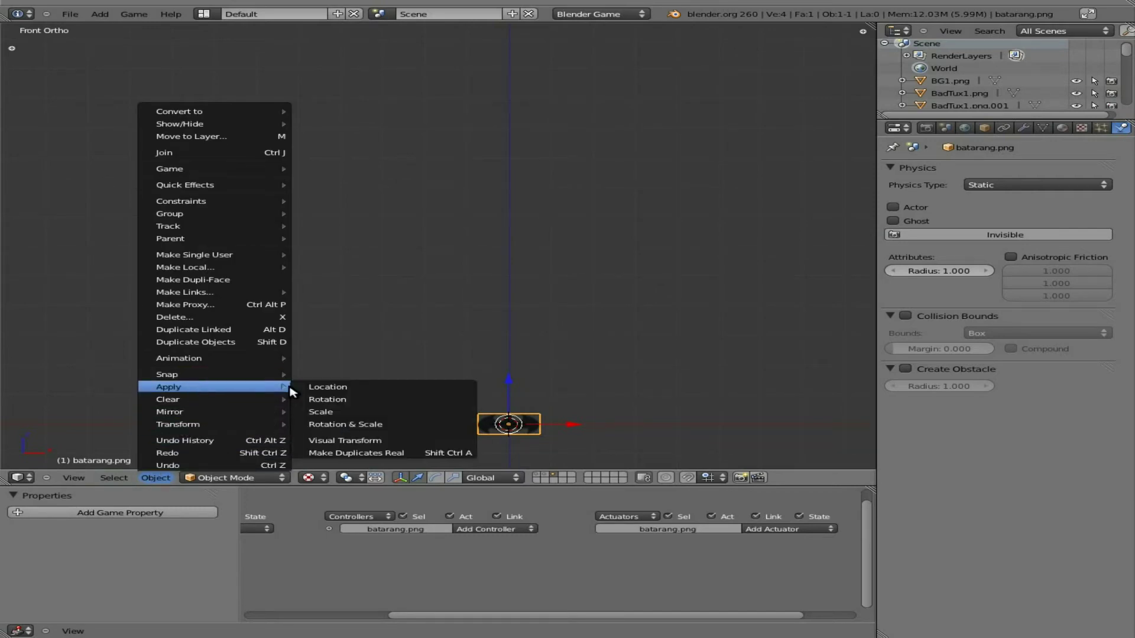
pyautogui.click(343, 425)
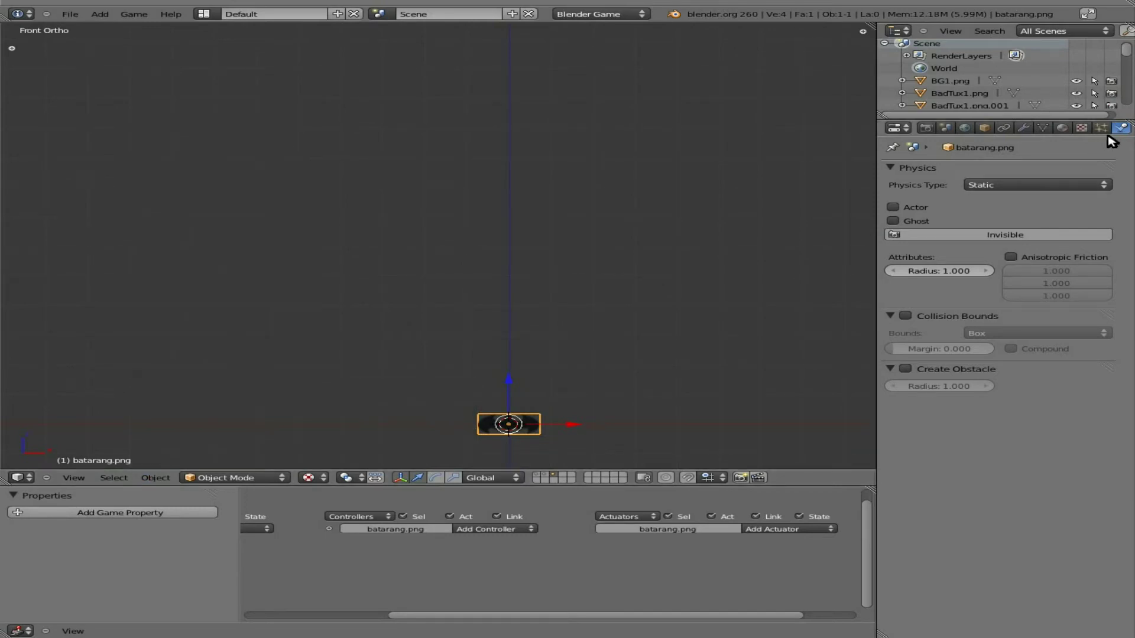
# Make the batarang a rigid body with collision bounds
pyautogui.click(1058, 186)
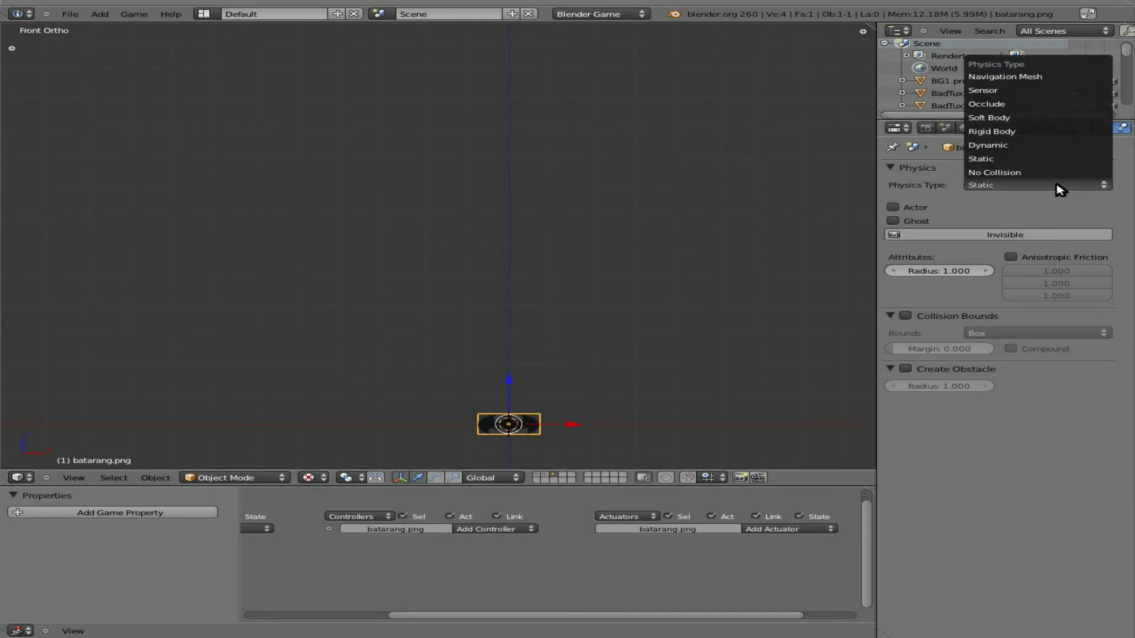
pyautogui.click(1032, 133)
pyautogui.click(906, 424)
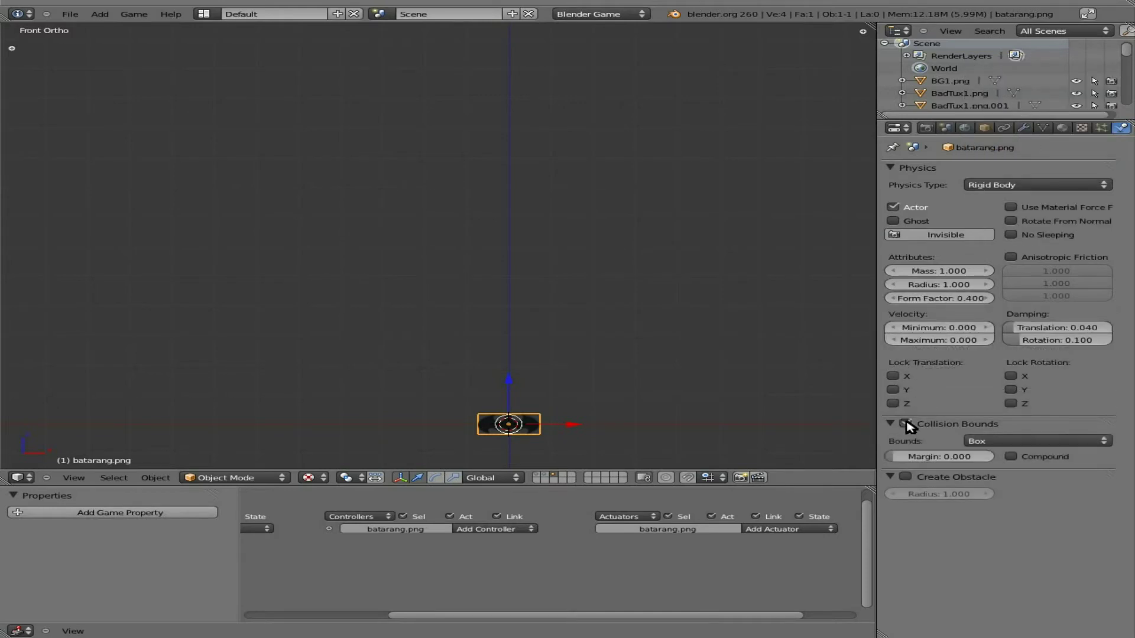
# Add an Always sensor and an And controller to the batarang and connect them
pyautogui.moveTo(468, 552); pyautogui.dragTo(734, 532, button='middle')
pyautogui.click(438, 510)
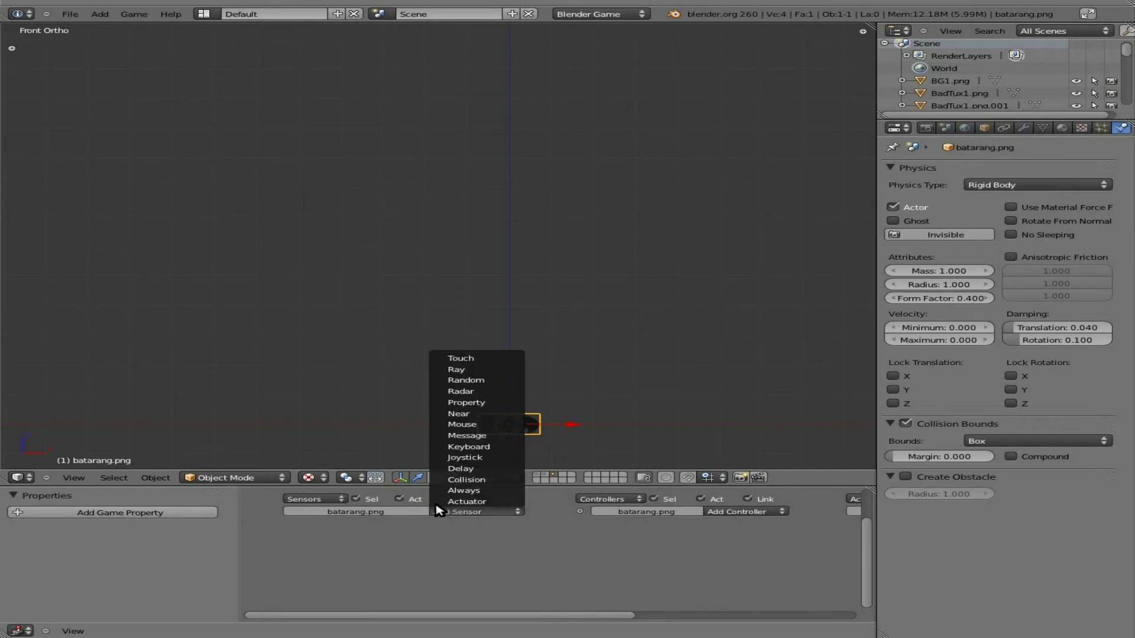
pyautogui.click(470, 491)
pyautogui.moveTo(679, 553); pyautogui.dragTo(467, 563, button='middle')
pyautogui.click(540, 527)
pyautogui.click(540, 531)
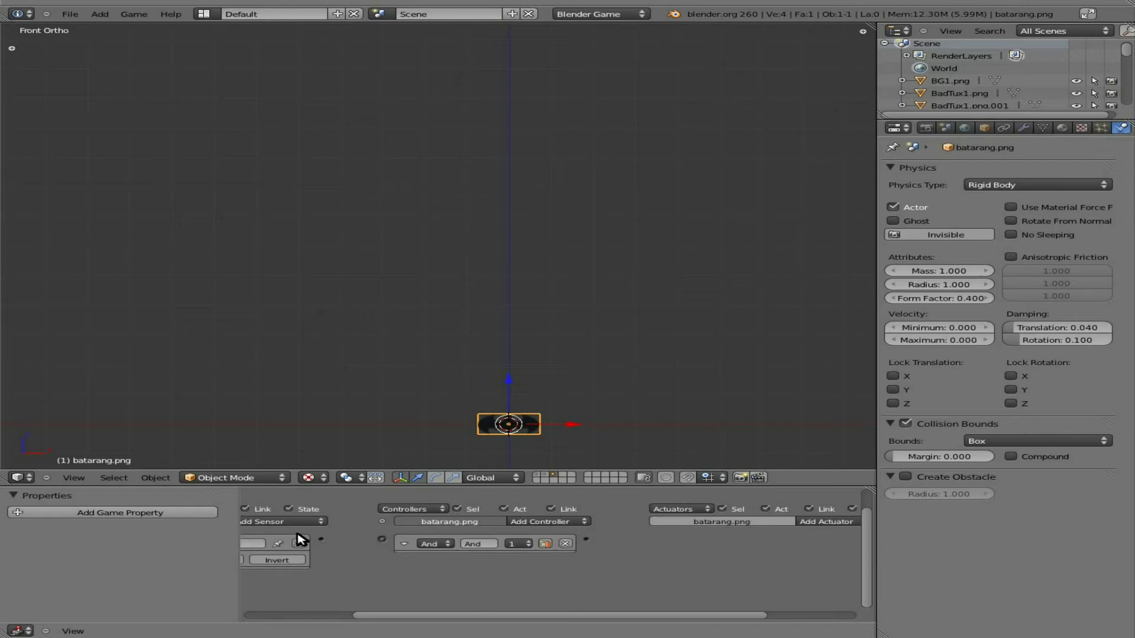
pyautogui.moveTo(316, 539); pyautogui.dragTo(384, 540)
# Add a Motion actuator linked to the And controller with Rot Y set to 10
pyautogui.click(867, 523)
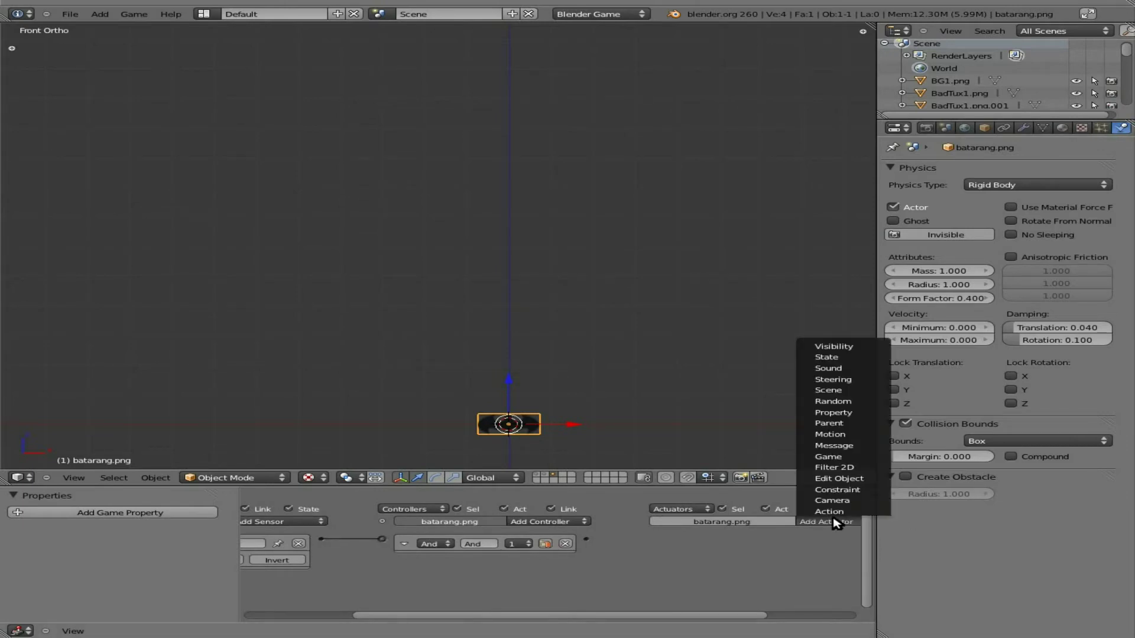
pyautogui.click(842, 434)
pyautogui.moveTo(585, 539); pyautogui.dragTo(654, 539)
pyautogui.moveTo(629, 569); pyautogui.dragTo(468, 537, button='middle')
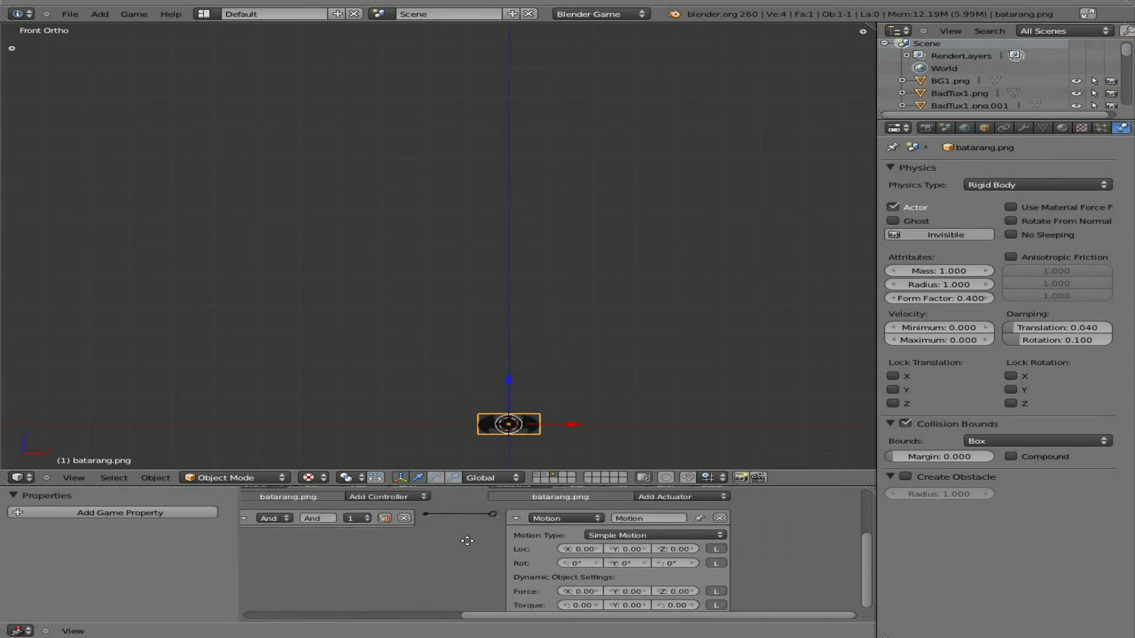
pyautogui.click(626, 562)
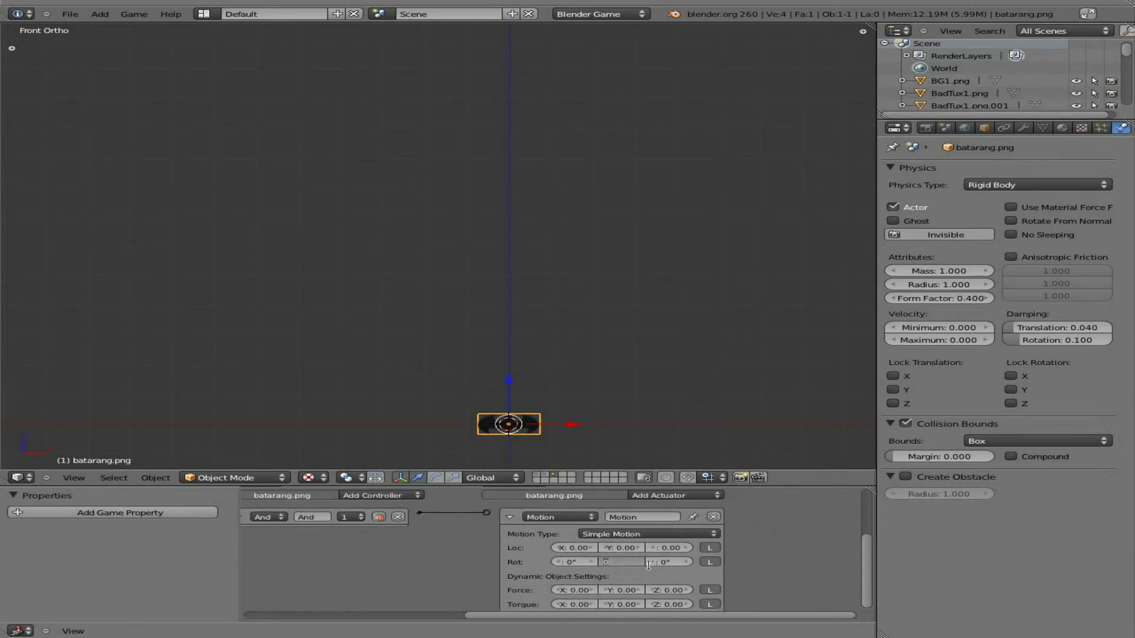
pyautogui.write('10')
pyautogui.press('Return')
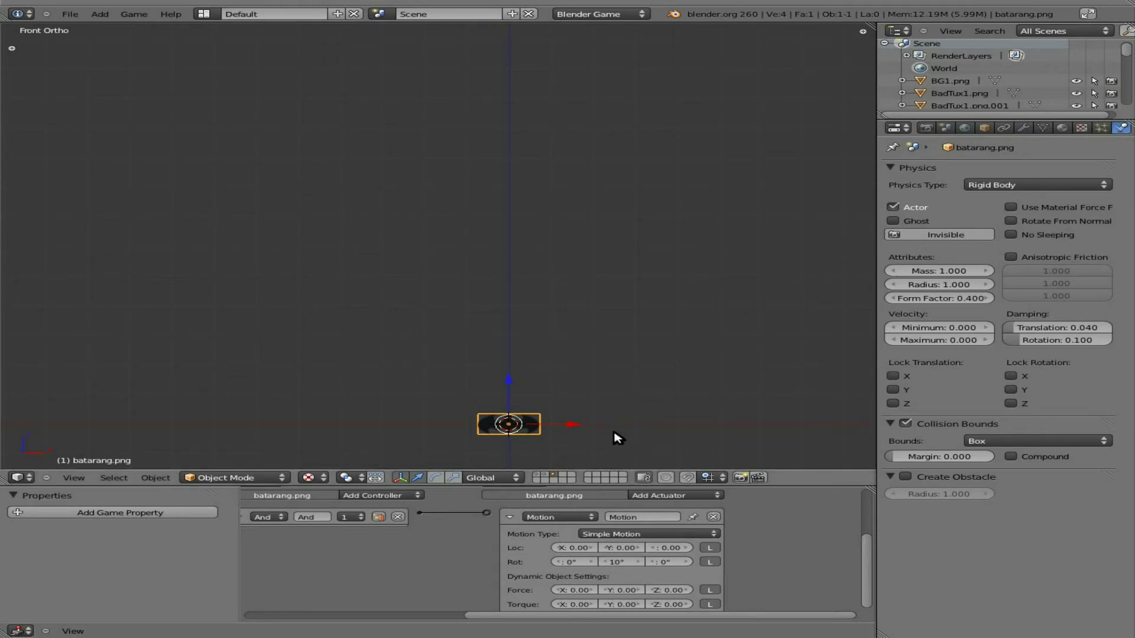
pyautogui.press('p')
pyautogui.press('Escape')
pyautogui.press('Home')
pyautogui.press('p')
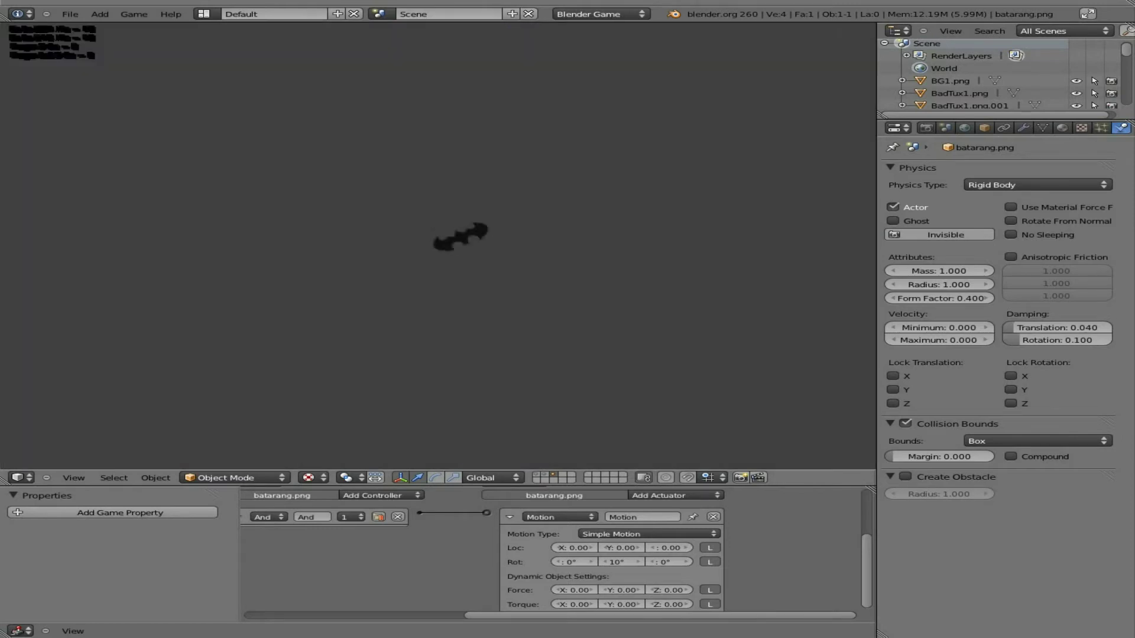
pyautogui.press('Escape')
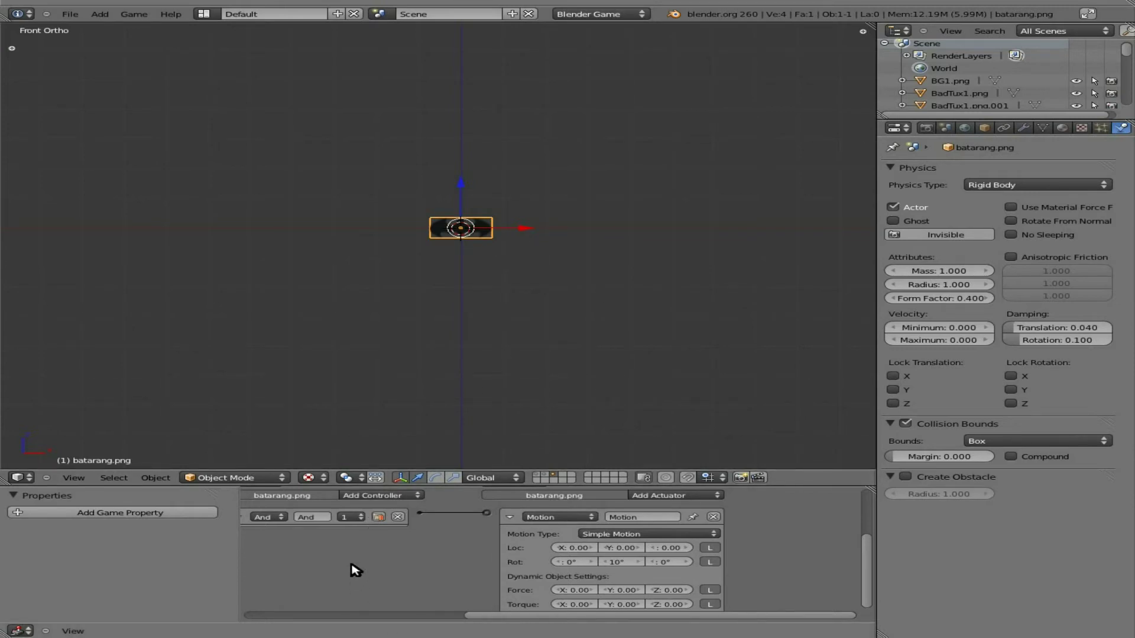
# Add a game property named Tux to the batarang
pyautogui.click(119, 512)
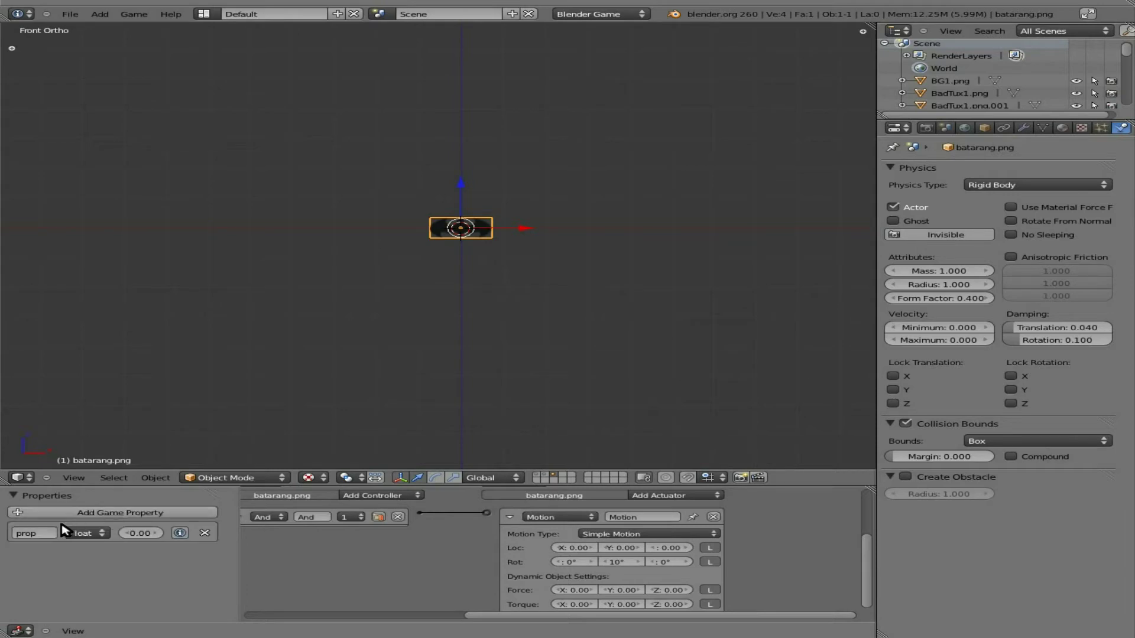
pyautogui.click(41, 532)
pyautogui.press('Return')
pyautogui.click(83, 533)
# Collapse the Motion actuator and add a Loc Y Constraint actuator wired to the controller
pyautogui.click(510, 517)
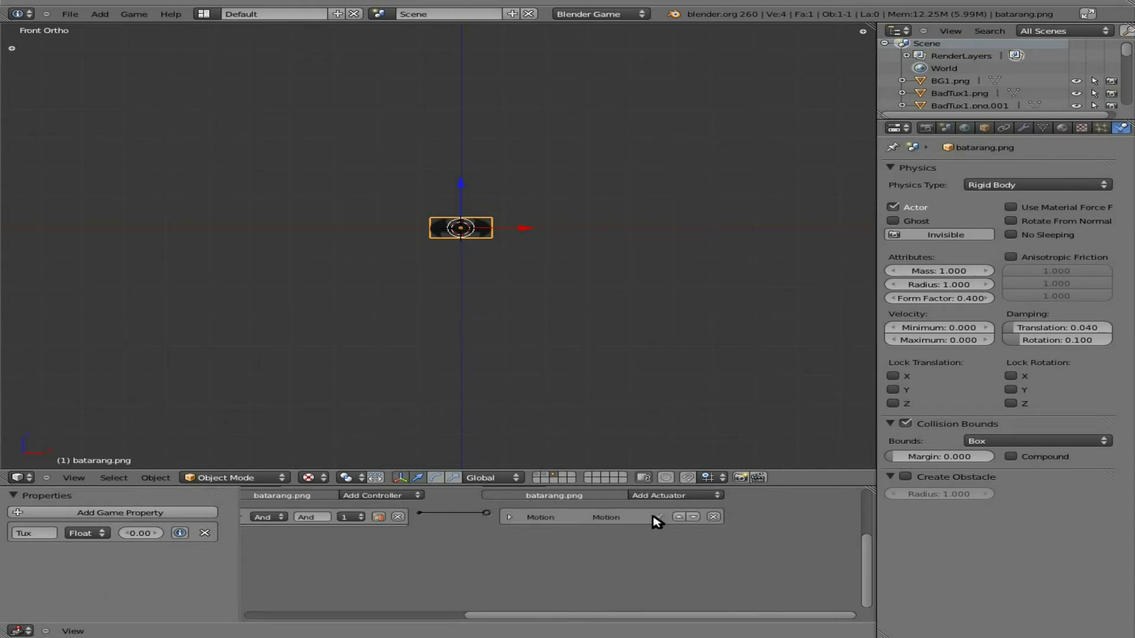
pyautogui.click(689, 496)
pyautogui.click(686, 463)
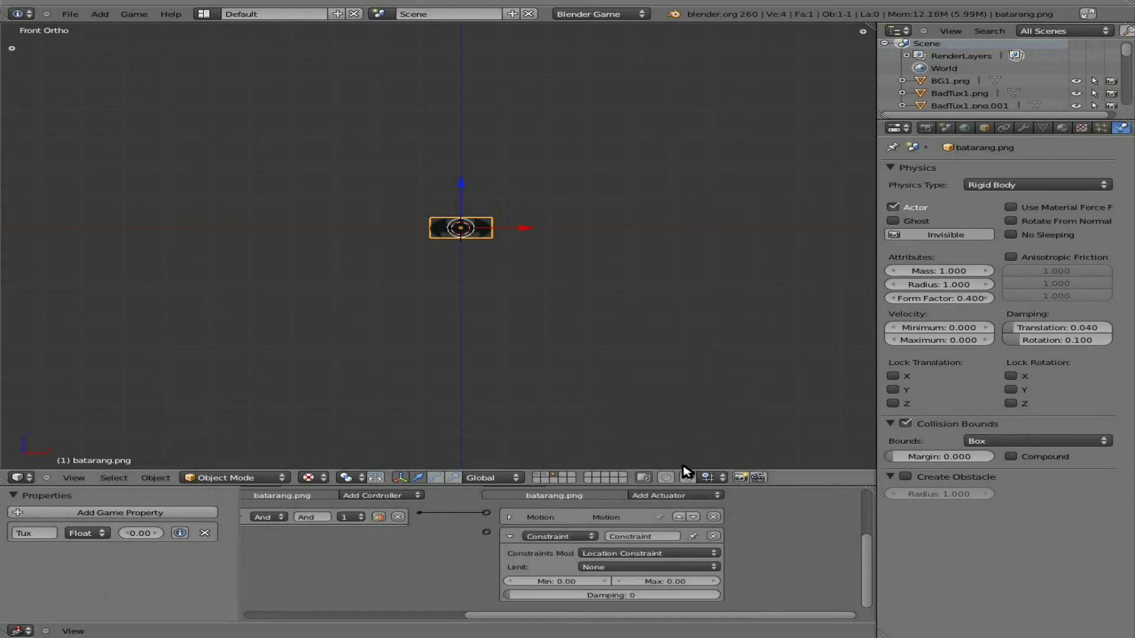
pyautogui.click(677, 567)
pyautogui.click(665, 539)
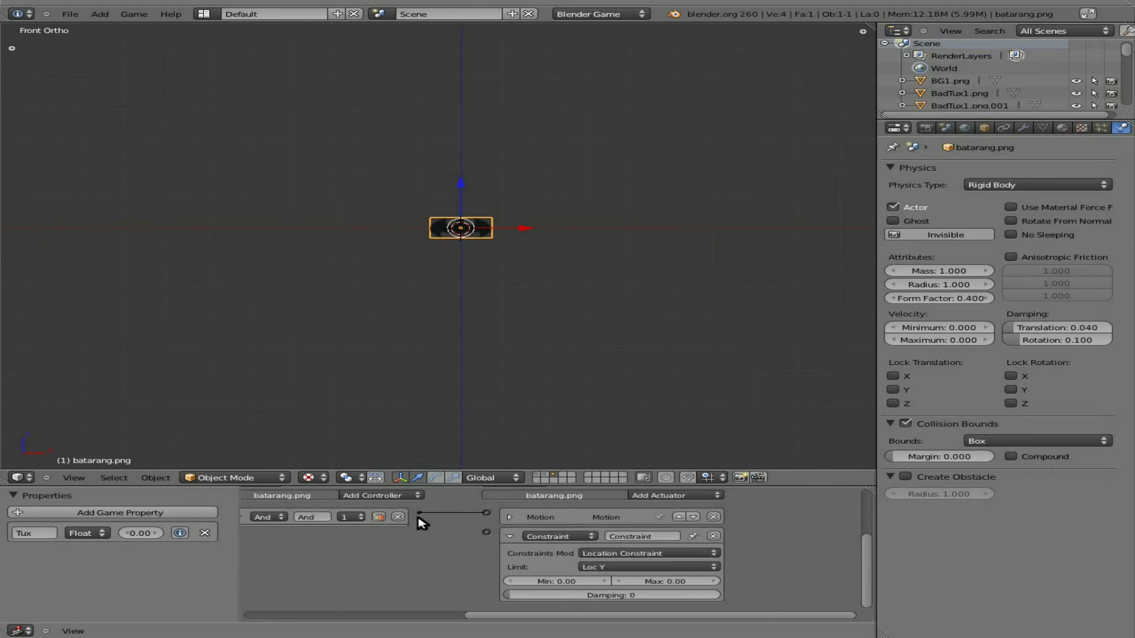
pyautogui.moveTo(420, 516); pyautogui.dragTo(487, 533)
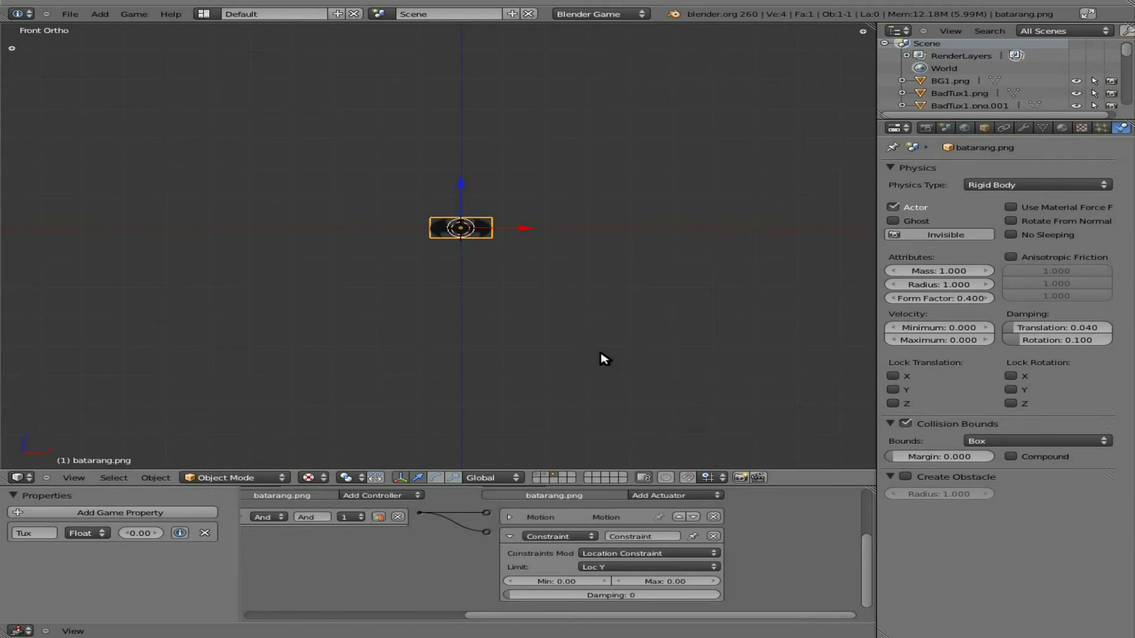
# Show the Tux layer, select Batman-Tux, and collapse its Sound actuator to review its logic bricks
pyautogui.click(548, 475)
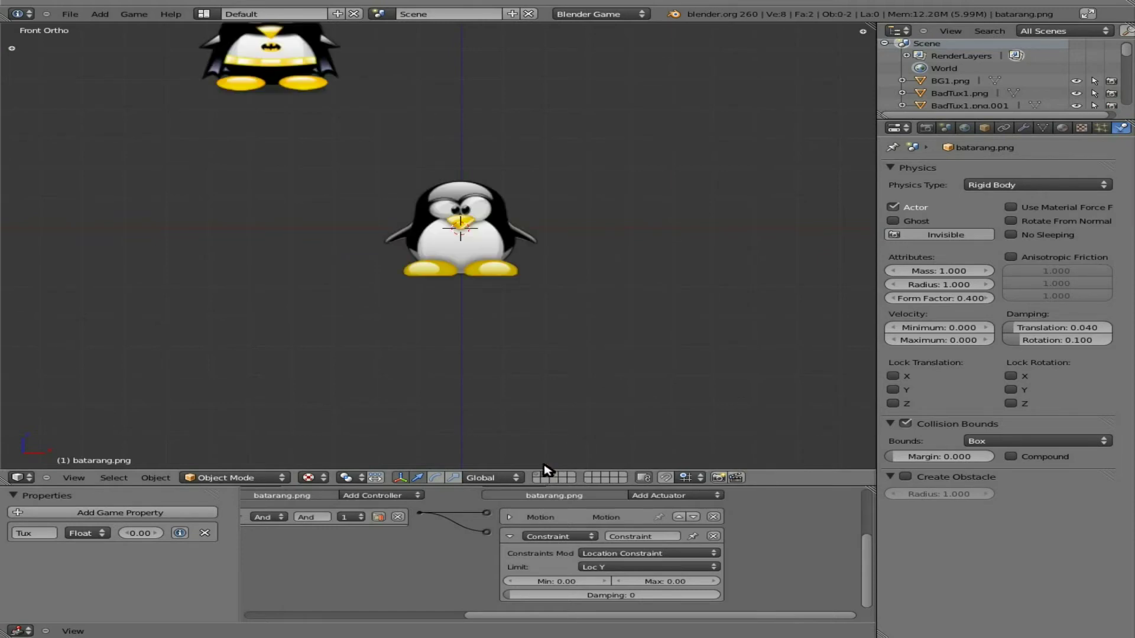
pyautogui.keyDown('shift'); pyautogui.moveTo(281, 152); pyautogui.dragTo(246, 295, button='middle'); pyautogui.keyUp('shift')
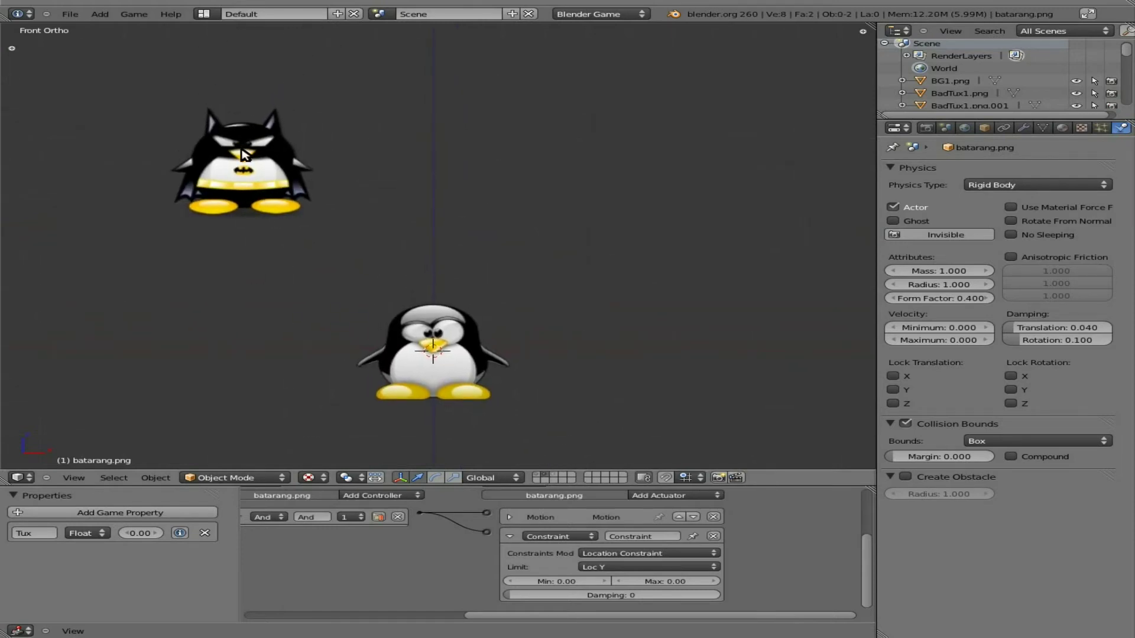
pyautogui.rightClick(244, 152)
pyautogui.scroll(-3, 381, 570)
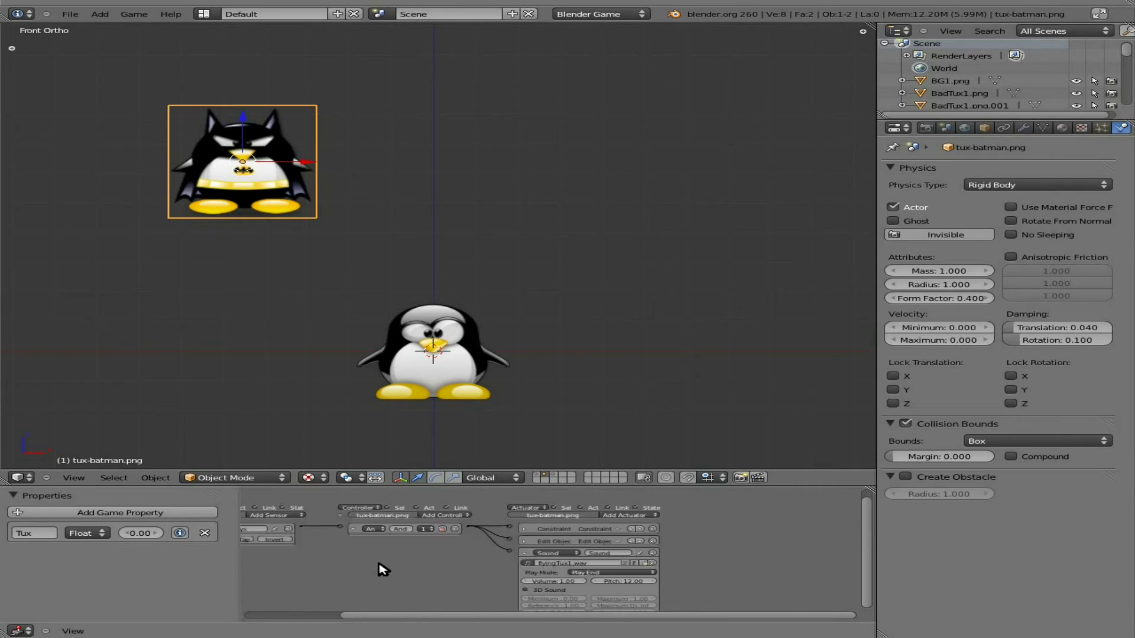
pyautogui.click(524, 553)
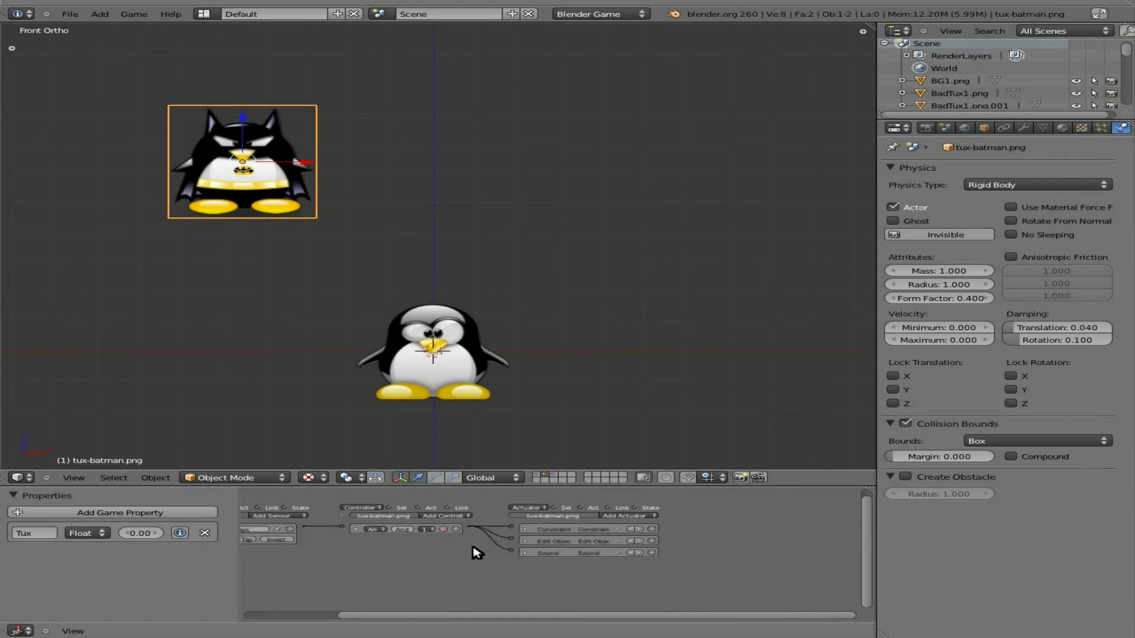
pyautogui.moveTo(468, 577); pyautogui.dragTo(580, 569, button='middle')
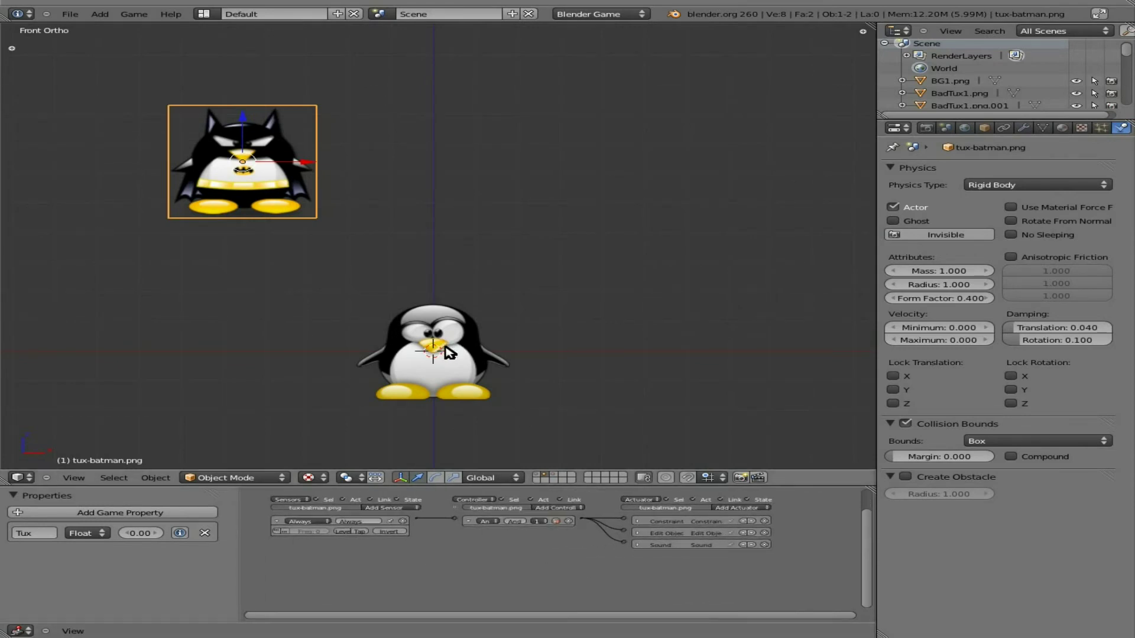
pyautogui.click(386, 508)
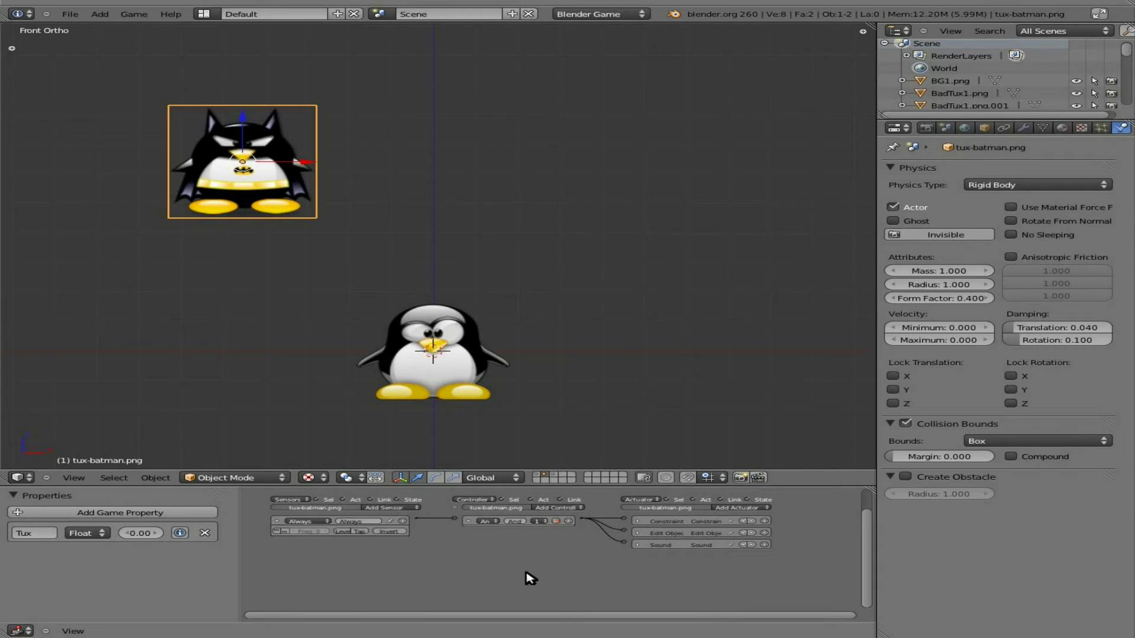
pyautogui.press('Up')
# Maximize the logic editor and give tux-batman.png a Keyboard sensor triggered by Down Arrow
pyautogui.hotkey('ctrl', 'Up')
pyautogui.scroll(3, 621, 414)
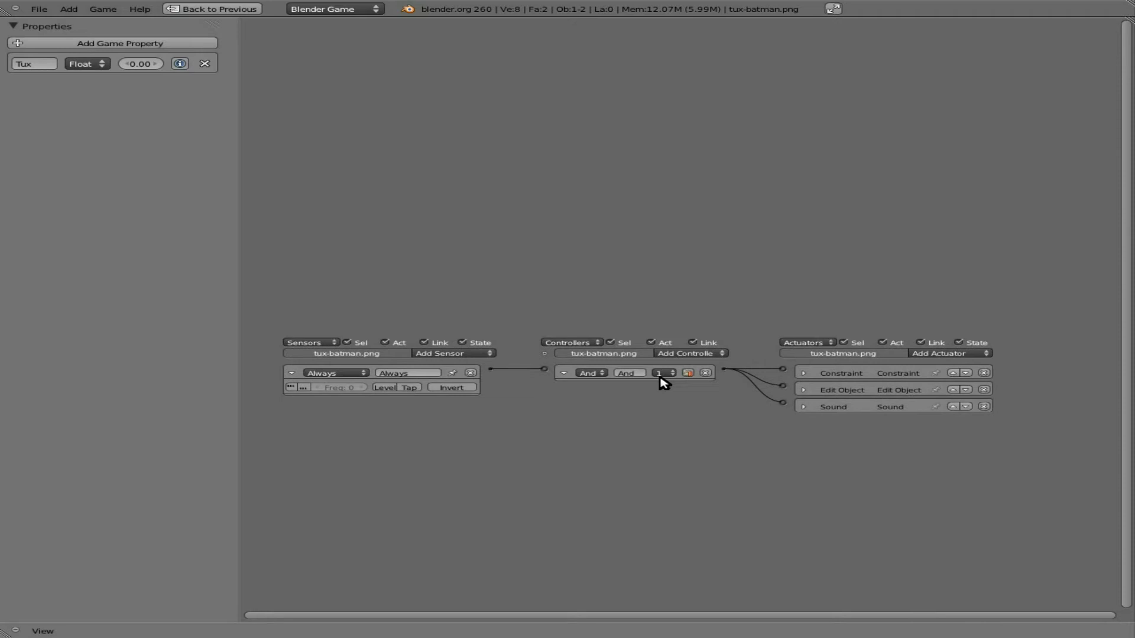
pyautogui.scroll(3, 576, 443)
pyautogui.press('n')
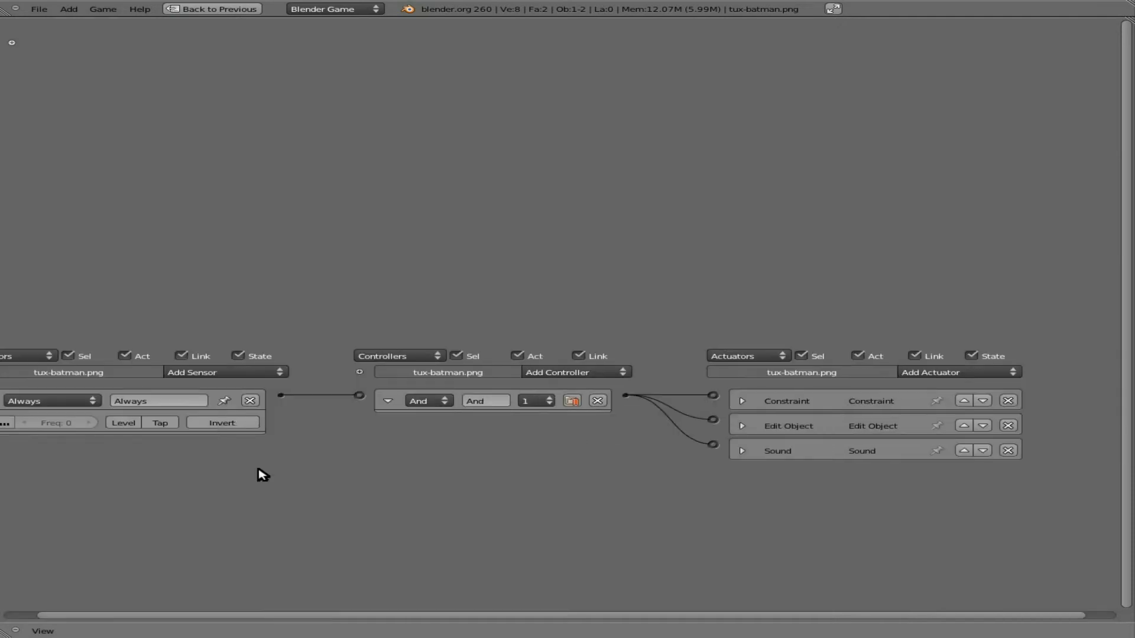
pyautogui.moveTo(260, 474); pyautogui.dragTo(464, 467, button='middle')
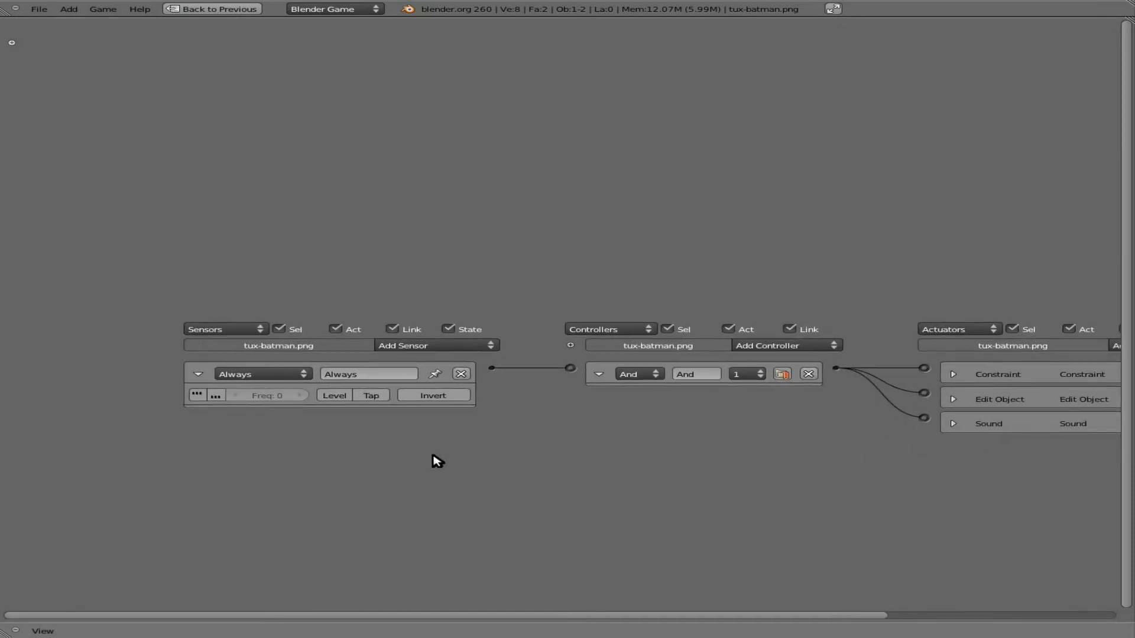
pyautogui.press('n')
pyautogui.press('n')
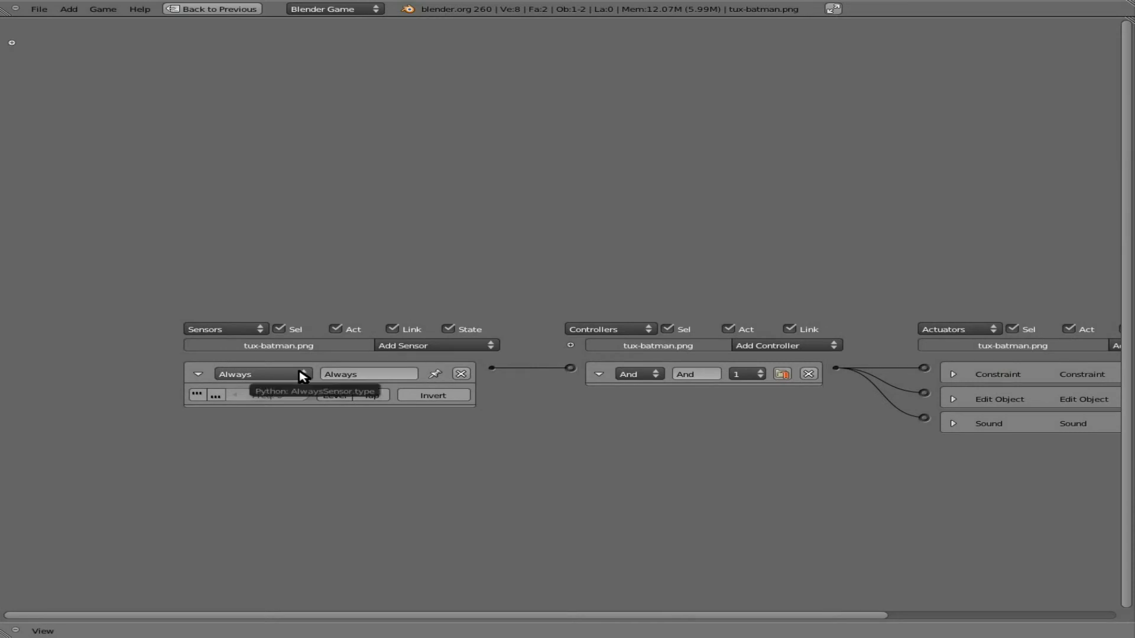
pyautogui.click(398, 347)
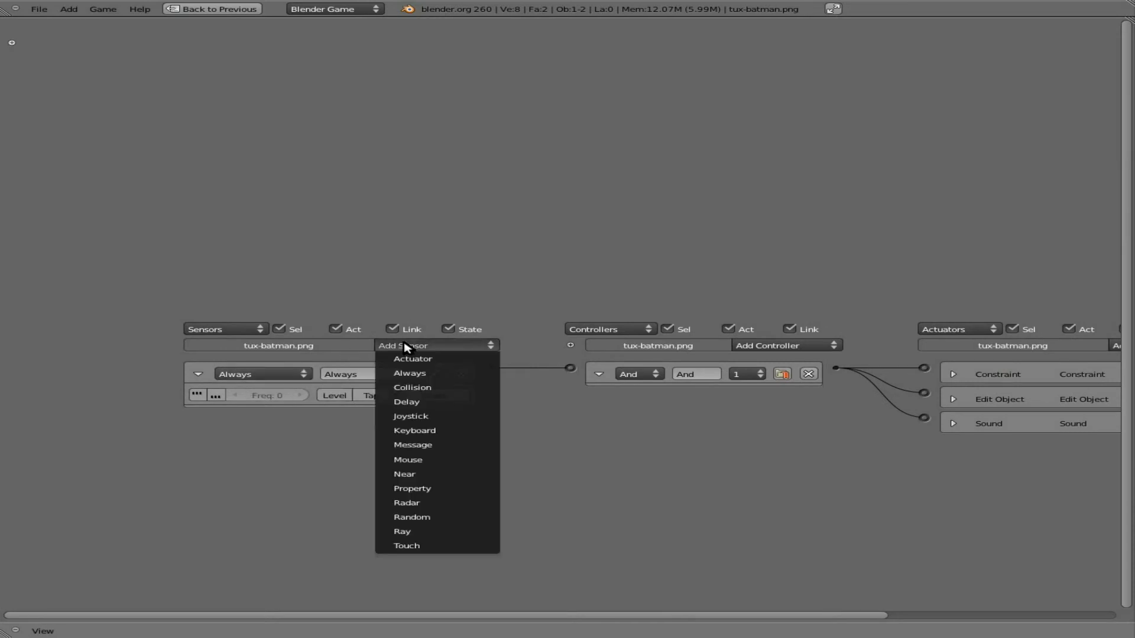
pyautogui.click(438, 431)
pyautogui.click(315, 469)
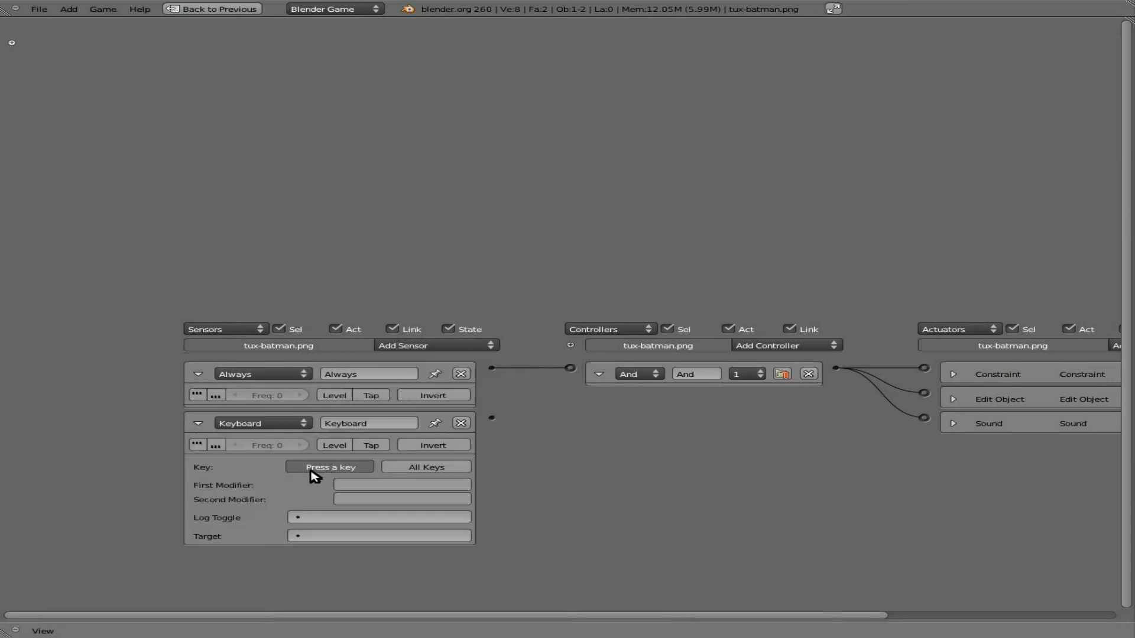
pyautogui.press('Down')
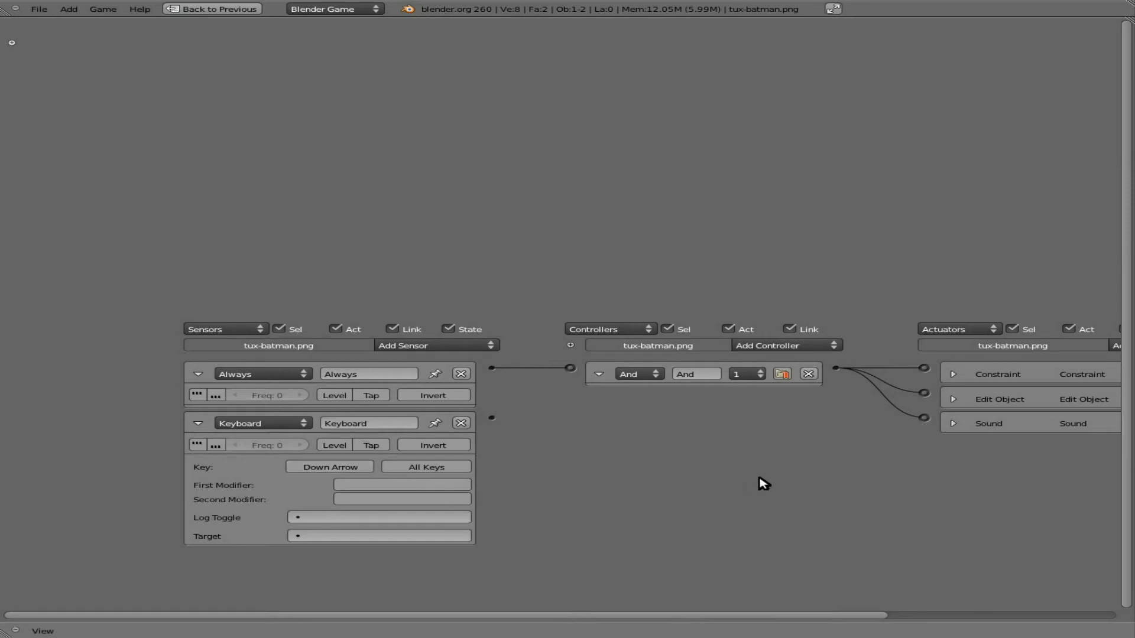
# Add a second And controller, And1, and wire the Keyboard sensor into it
pyautogui.moveTo(760, 481); pyautogui.dragTo(540, 414, button='middle')
pyautogui.click(544, 362)
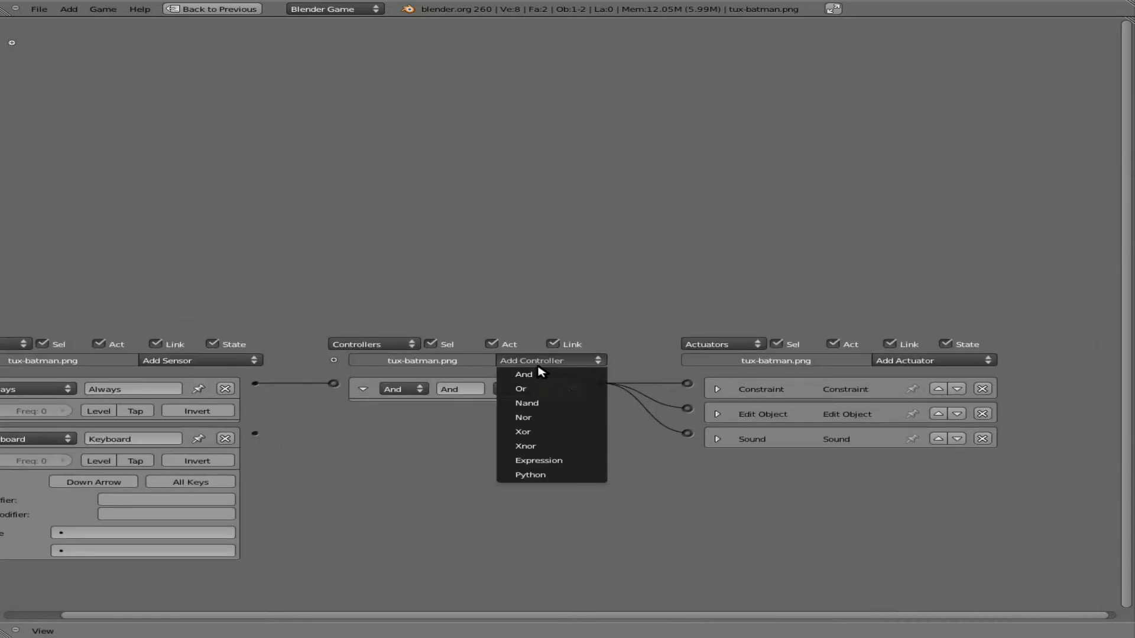
pyautogui.click(540, 373)
pyautogui.moveTo(255, 433); pyautogui.dragTo(334, 412)
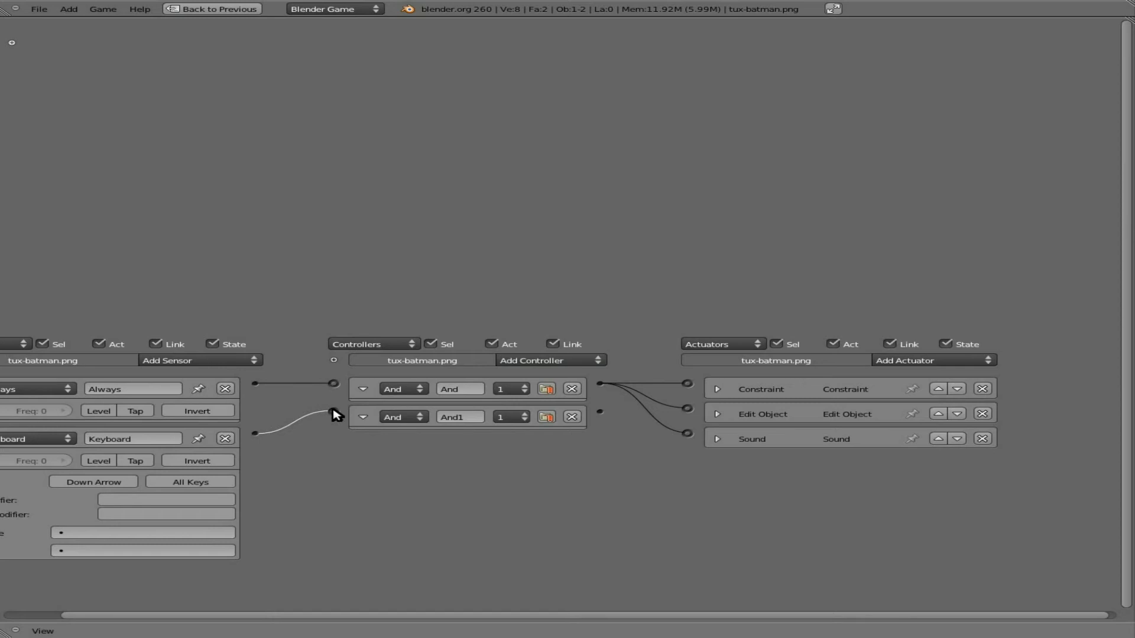
pyautogui.click(967, 362)
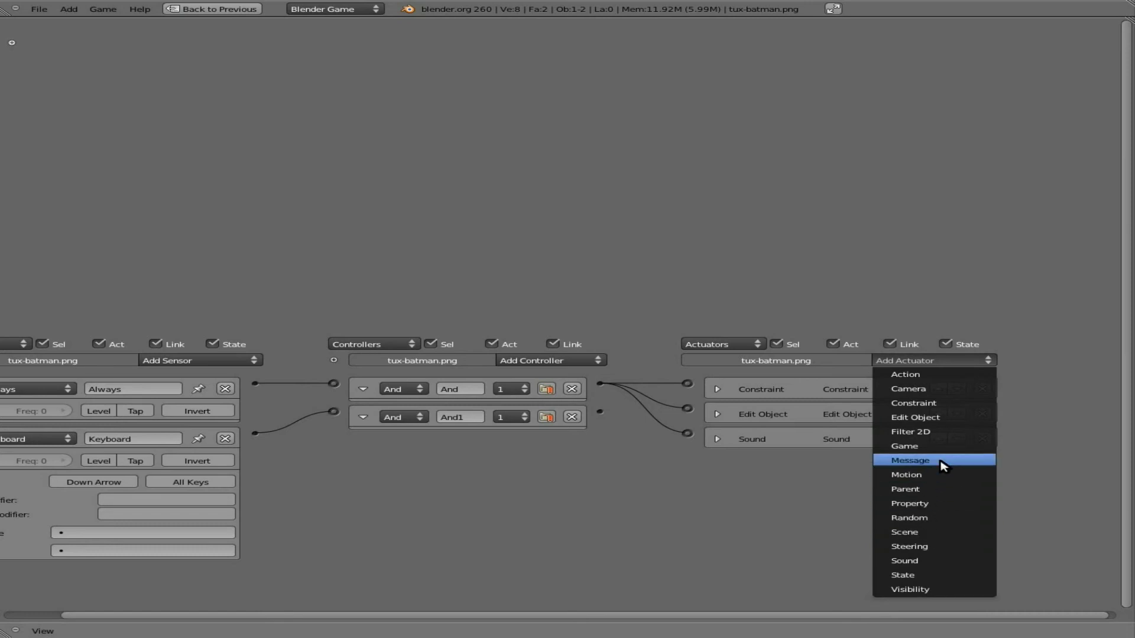
# Wire And1 to an Edit Object actuator adding batarang.png with Time 100, then restore the layout
pyautogui.click(940, 417)
pyautogui.moveTo(600, 411); pyautogui.dragTo(687, 458)
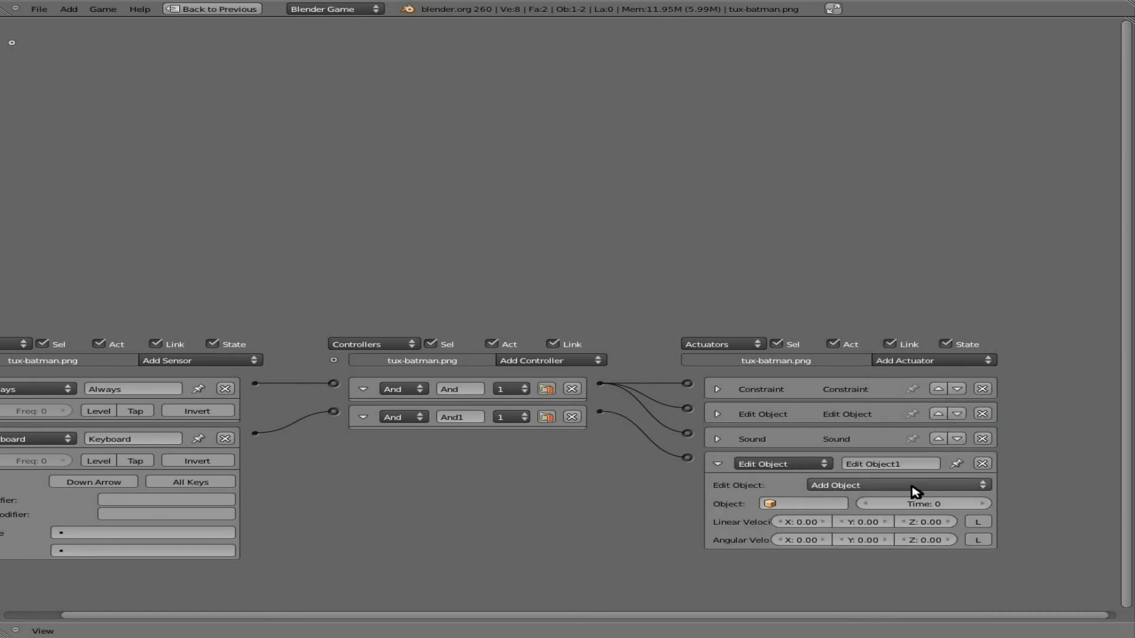
pyautogui.click(815, 509)
pyautogui.click(819, 406)
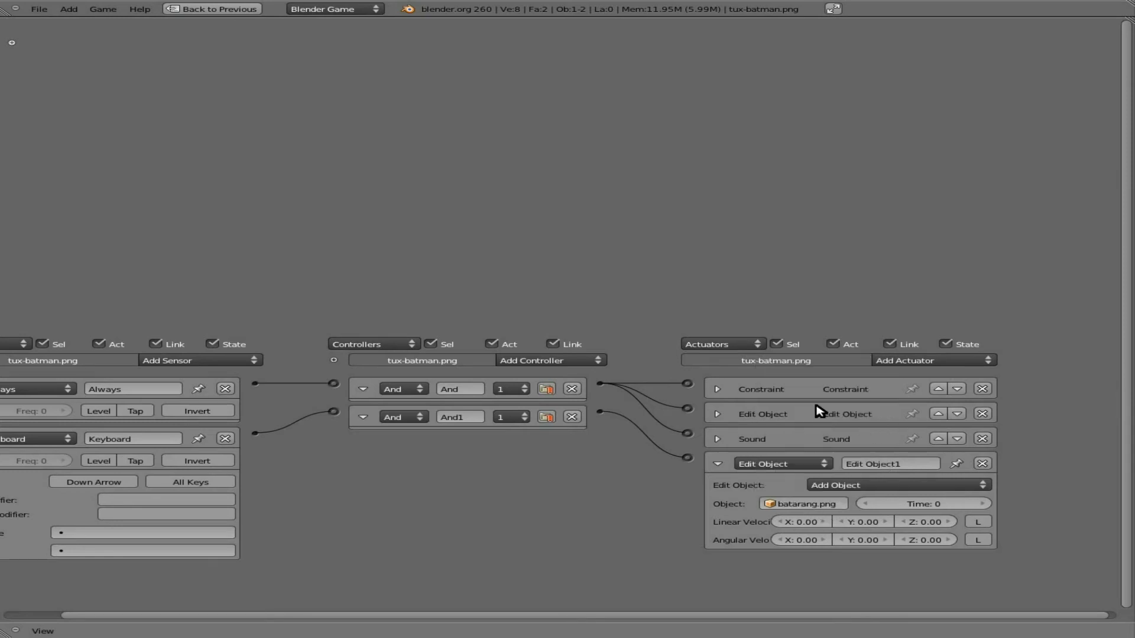
pyautogui.click(940, 505)
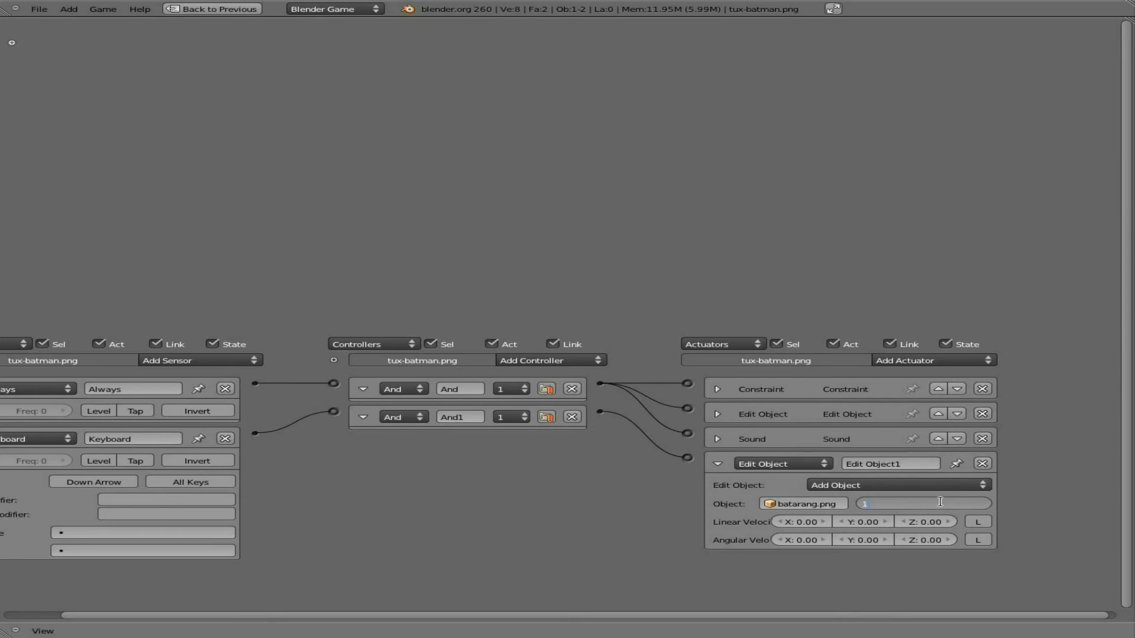
pyautogui.press('Return')
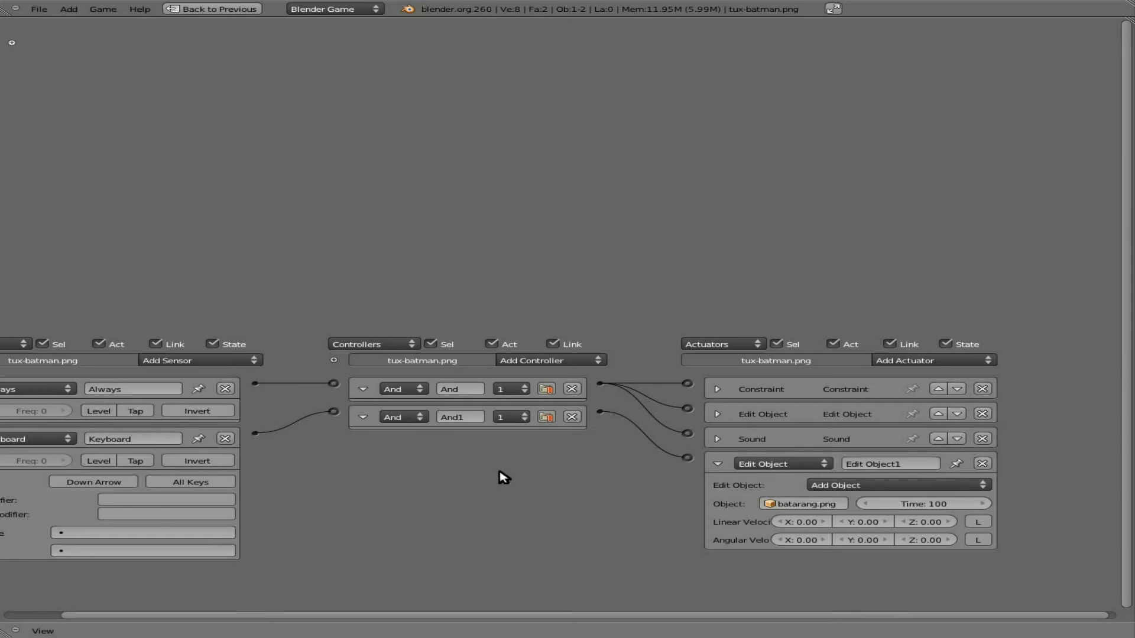
pyautogui.hotkey('ctrl', 'Up')
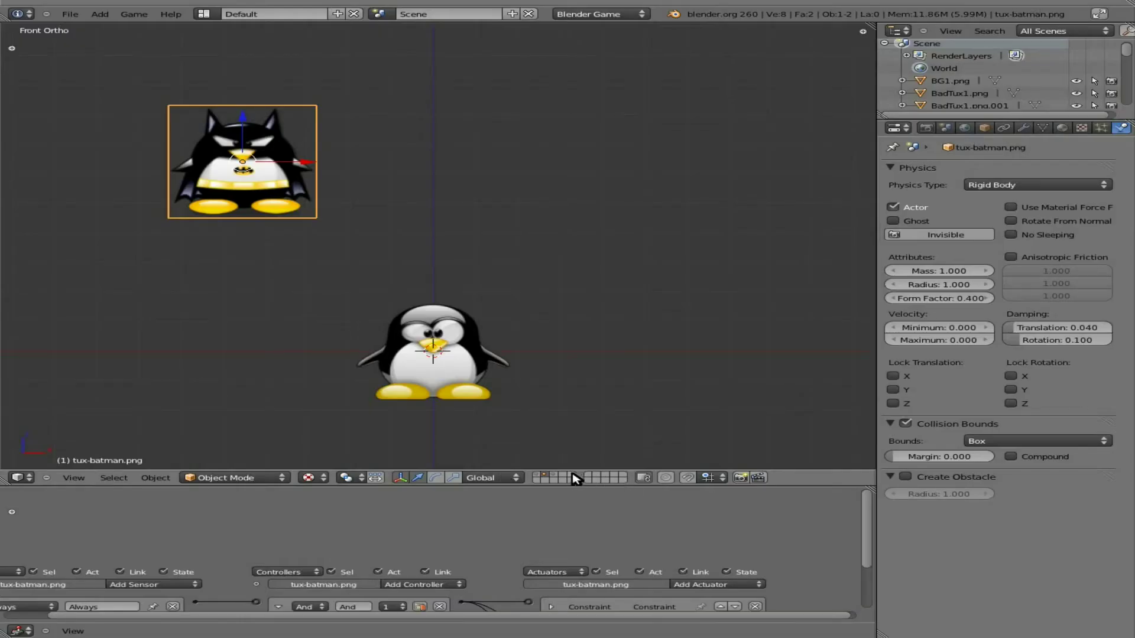
# Test-play the game, firing two batman penguins from the cannon, then stop
pyautogui.press('p')
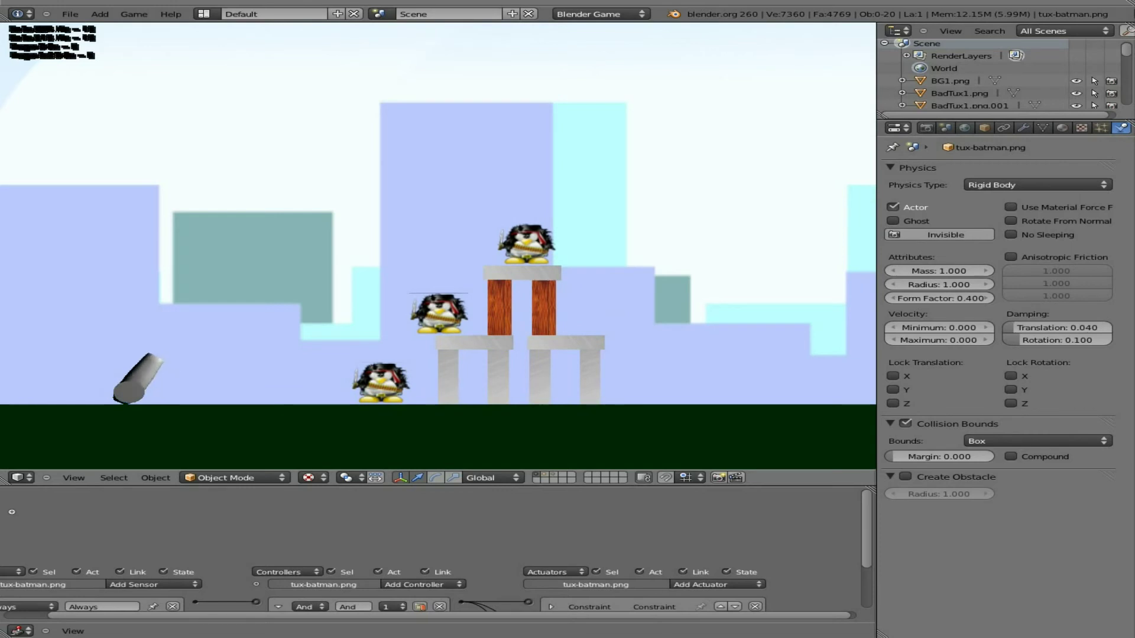
pyautogui.press('space')
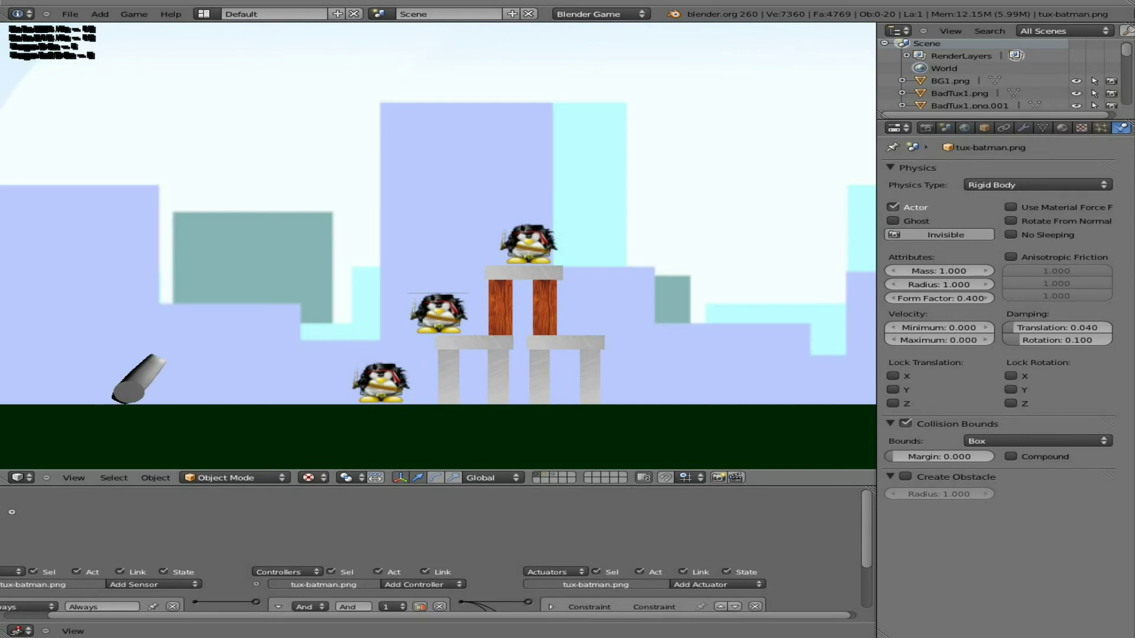
pyautogui.press('space')
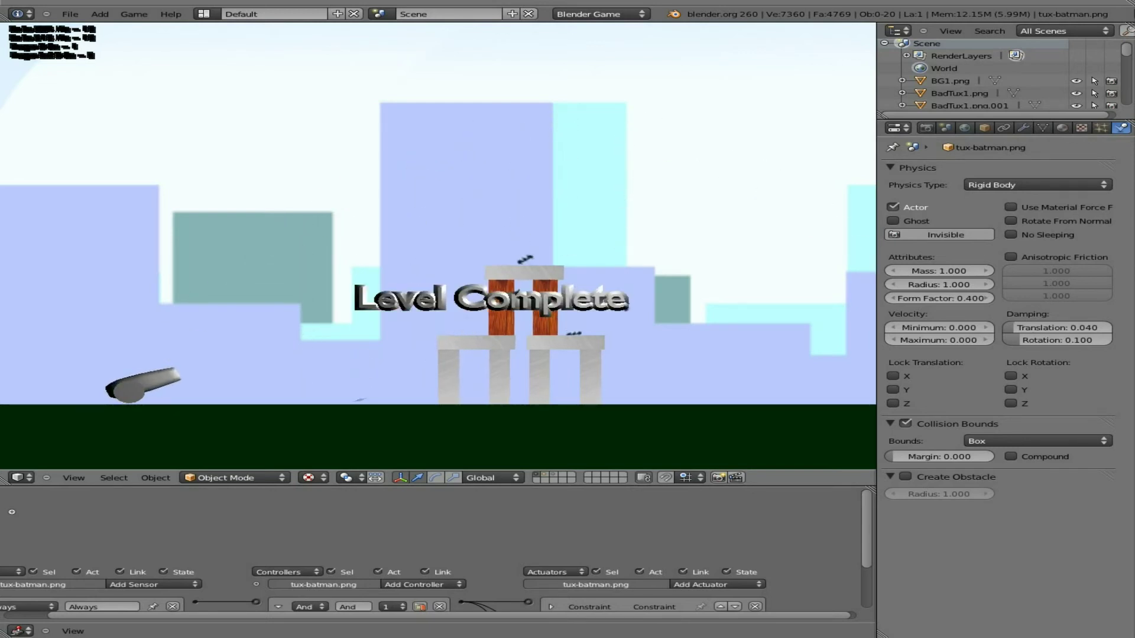
pyautogui.press('Escape')
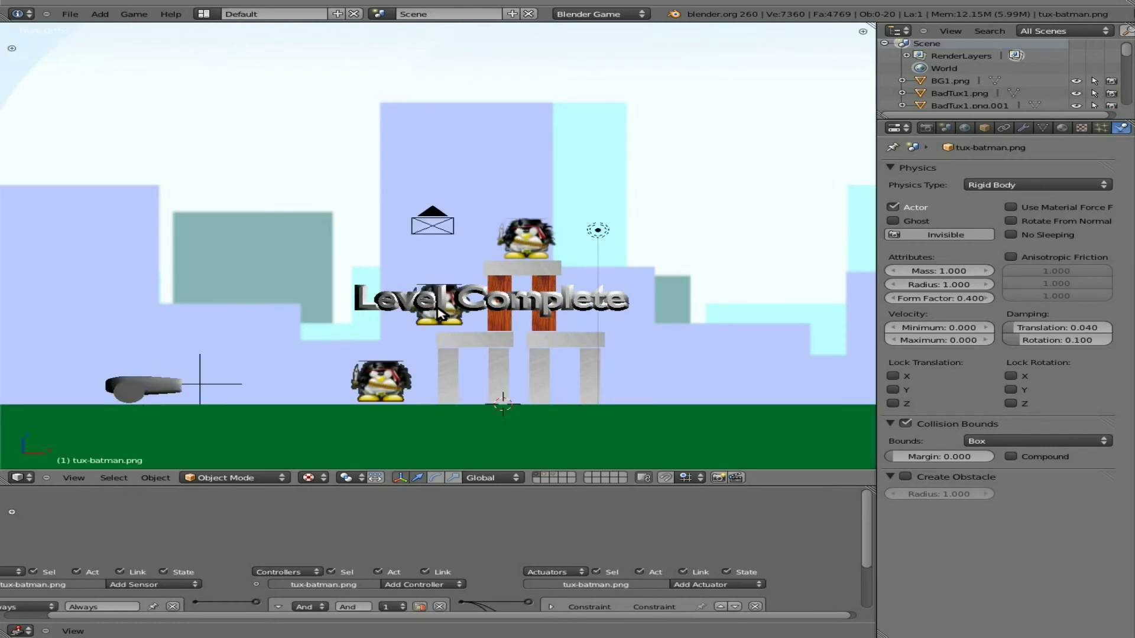
# Show the batarang's layer alone and scale the batarang up about 1.94 times
pyautogui.click(552, 480)
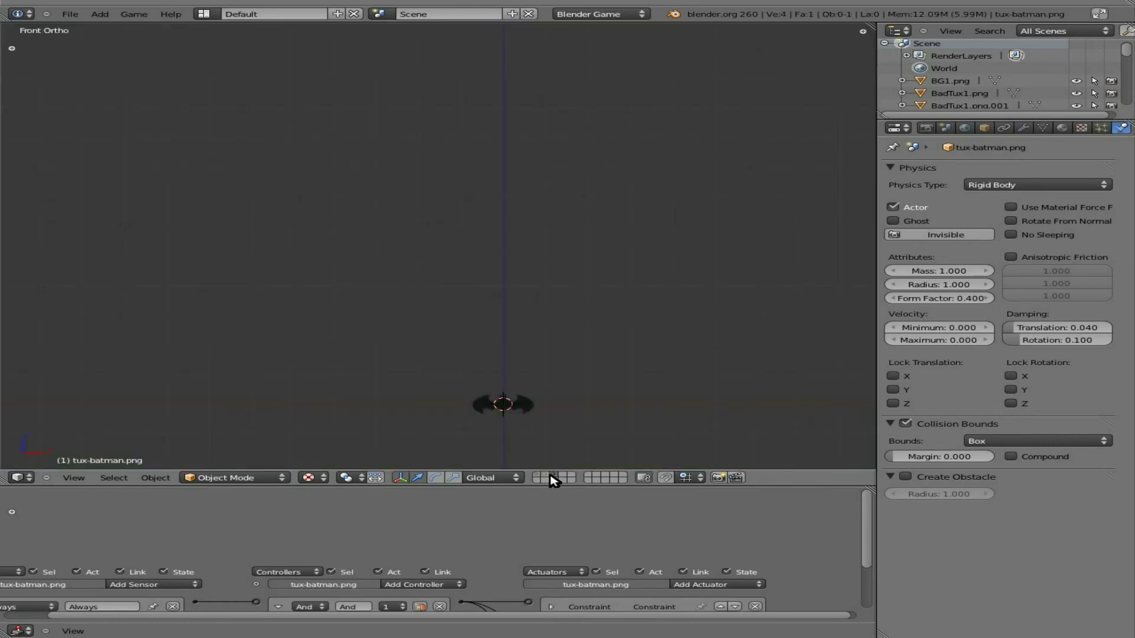
pyautogui.click(533, 412)
pyautogui.press('s')
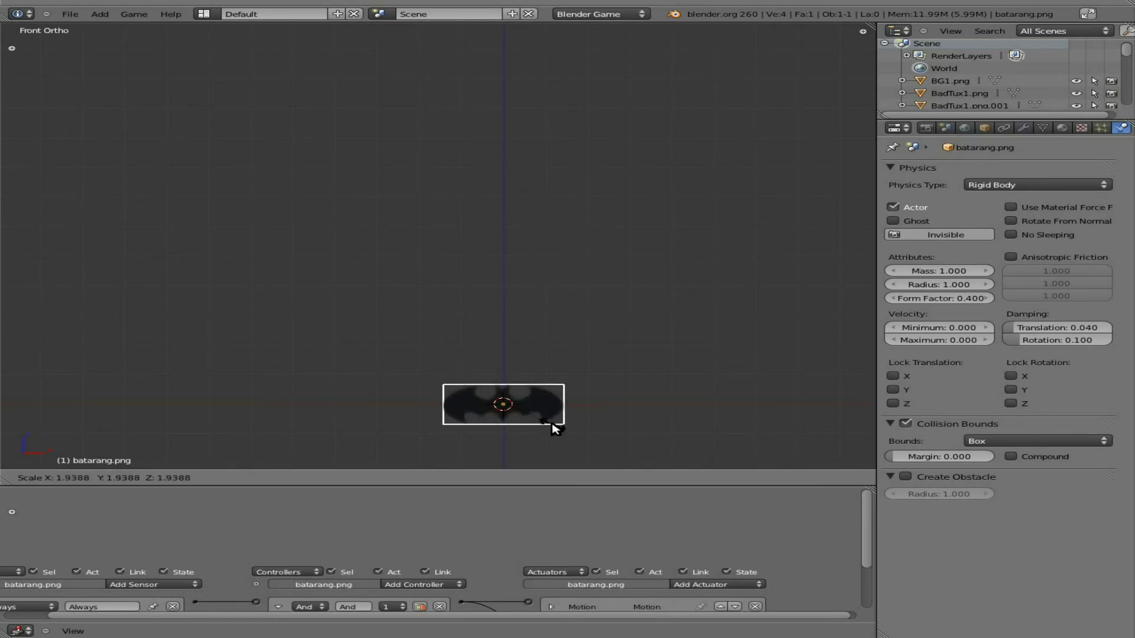
pyautogui.click(552, 425)
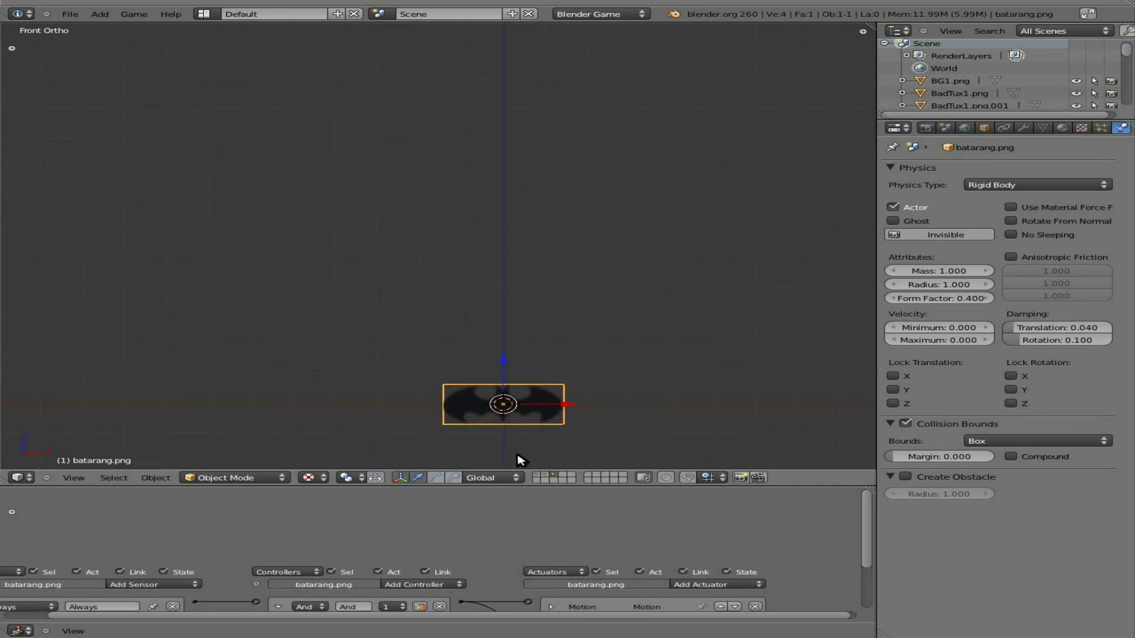
# Bring back the main level layer and test-play twice, firing the batman penguin to drop batarangs
pyautogui.click(539, 478)
pyautogui.press('p')
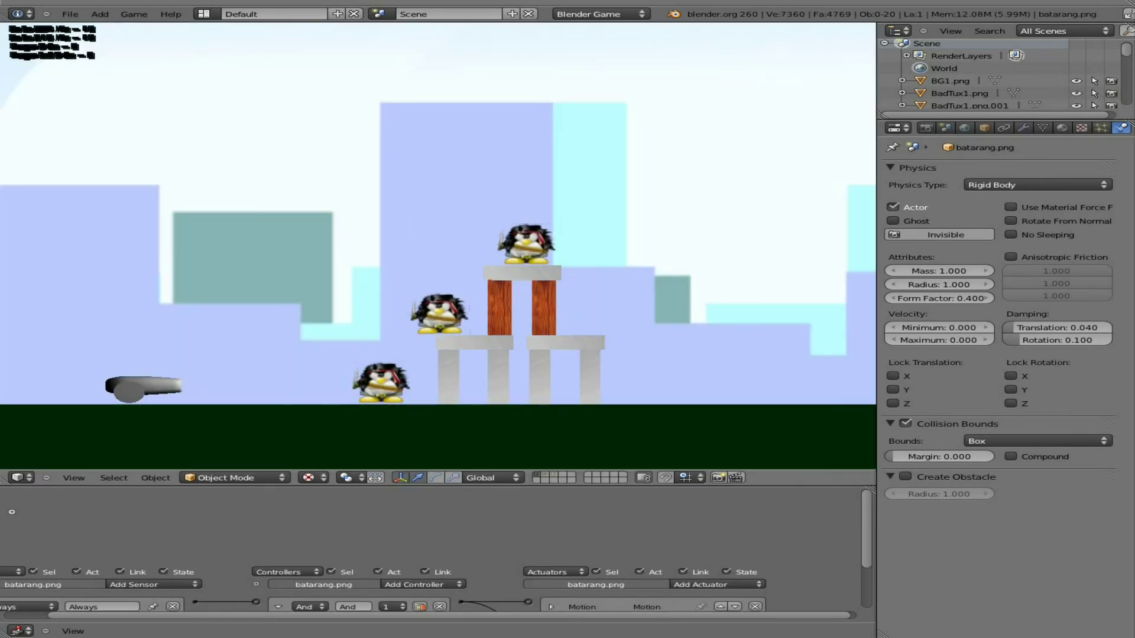
pyautogui.press('space')
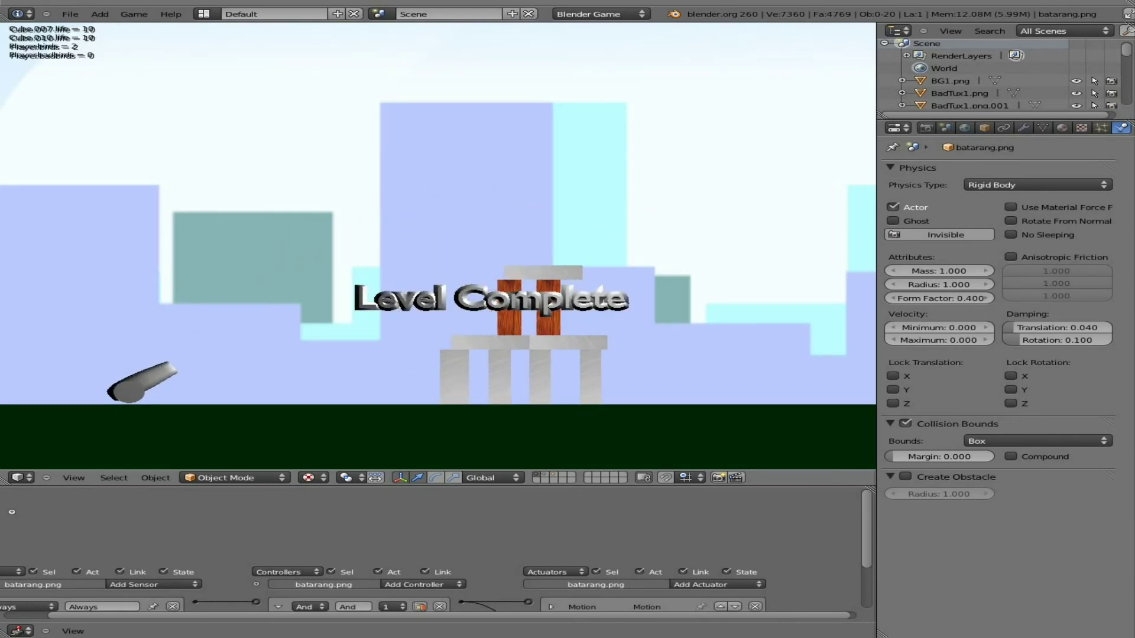
pyautogui.press('Escape')
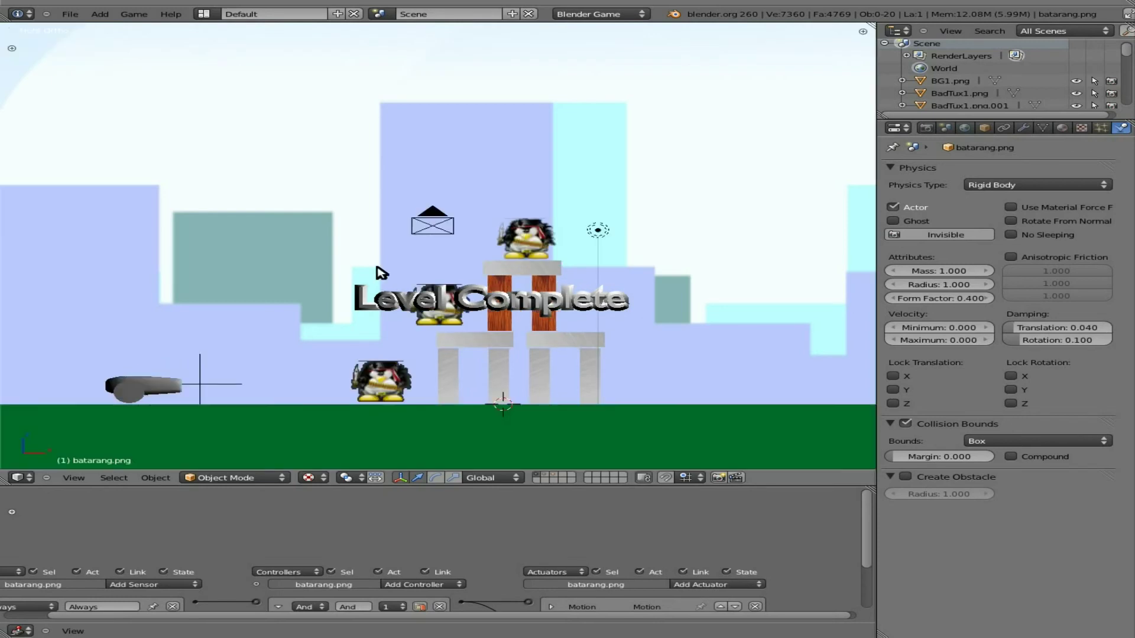
pyautogui.press('p')
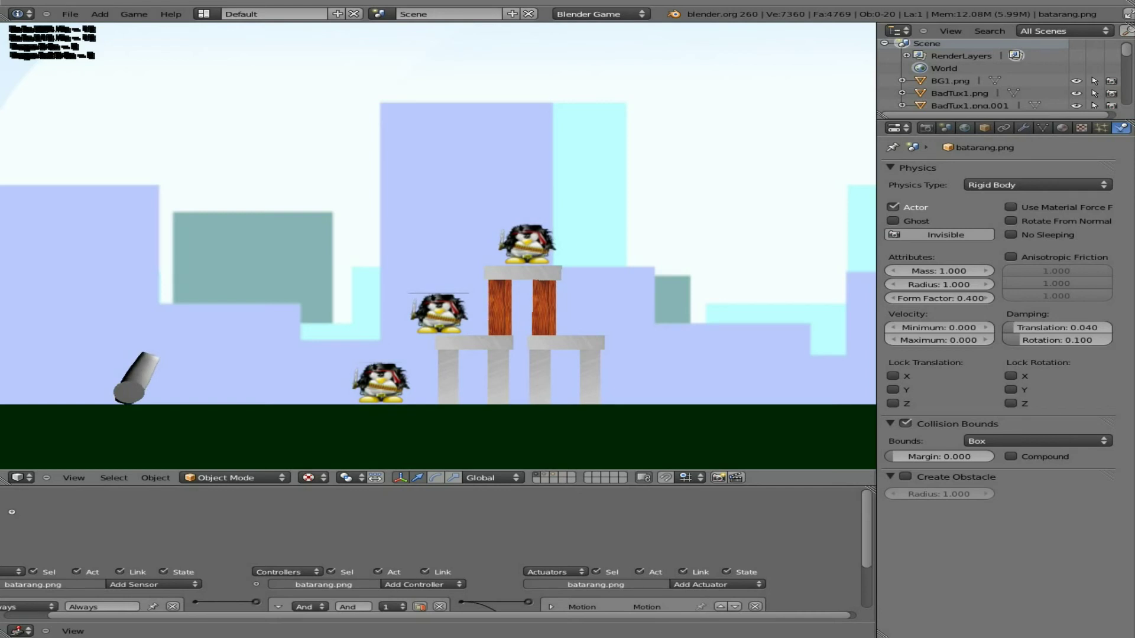
pyautogui.press('space')
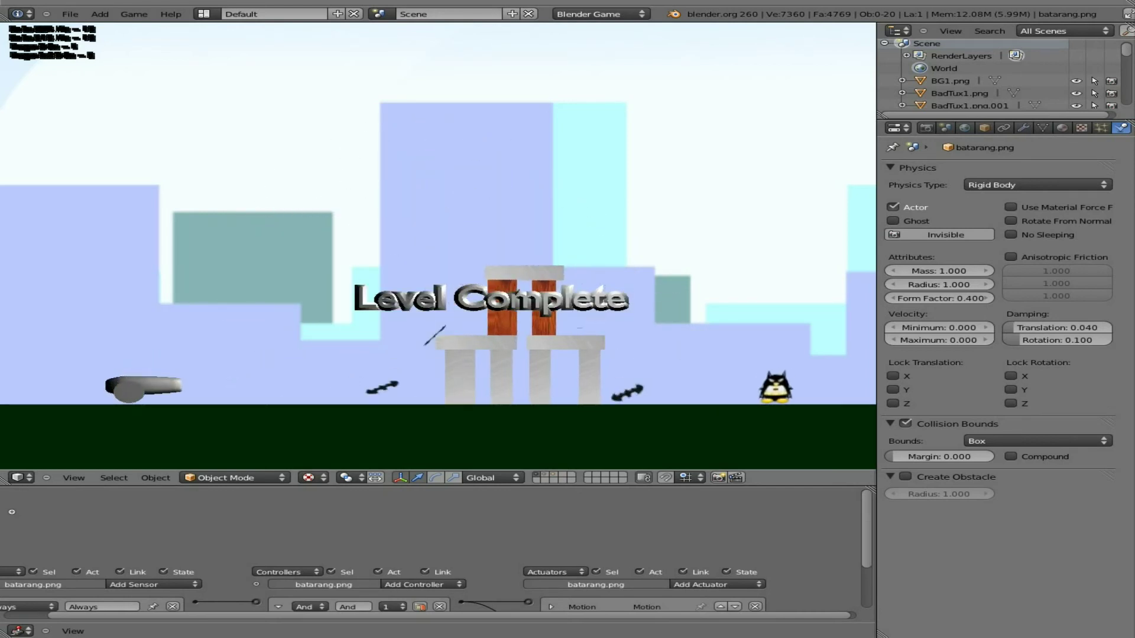
pyautogui.press('Escape')
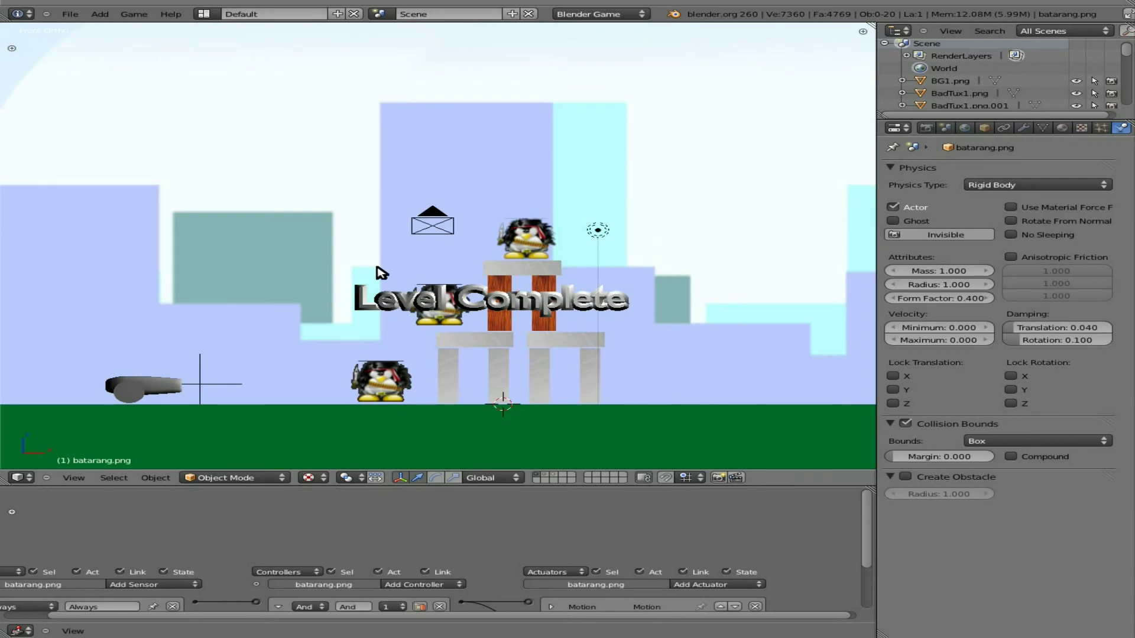